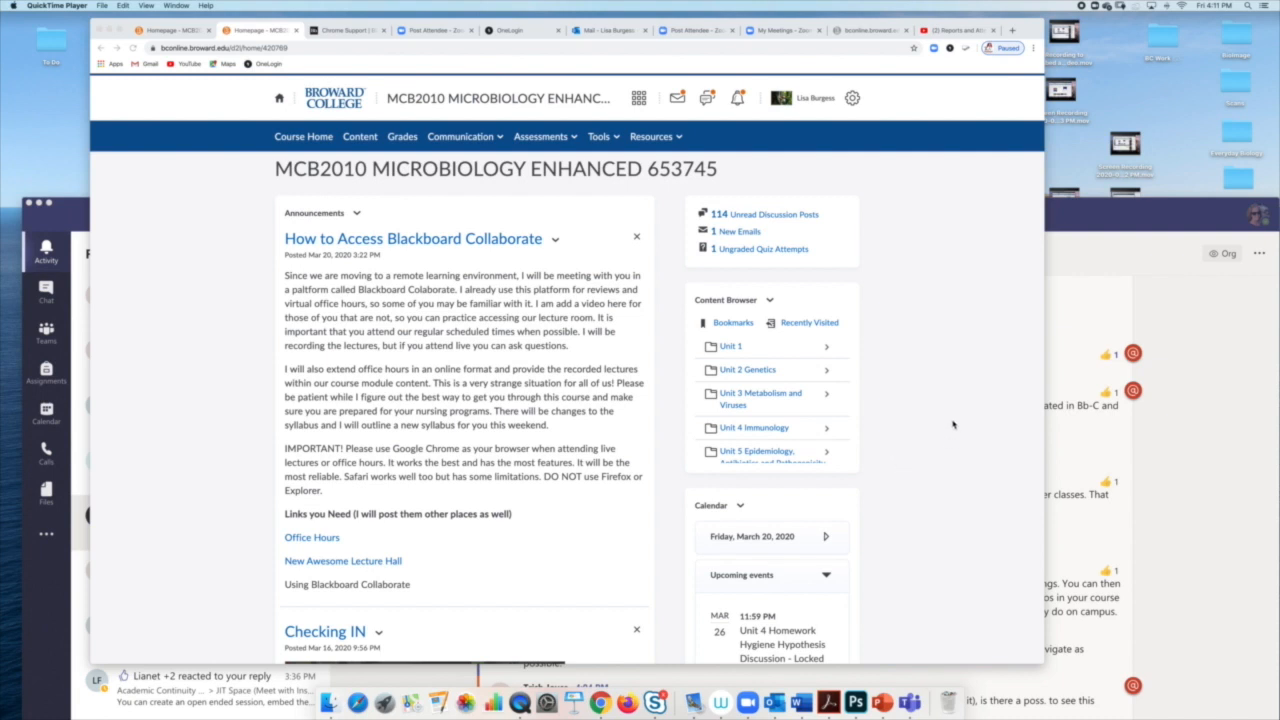
Open Bb Collaborate for the MCB2010 Microbiology Enhanced course and enlarge the browser window to full screen.
{"action": "left_click", "coordinate": [500, 141]}
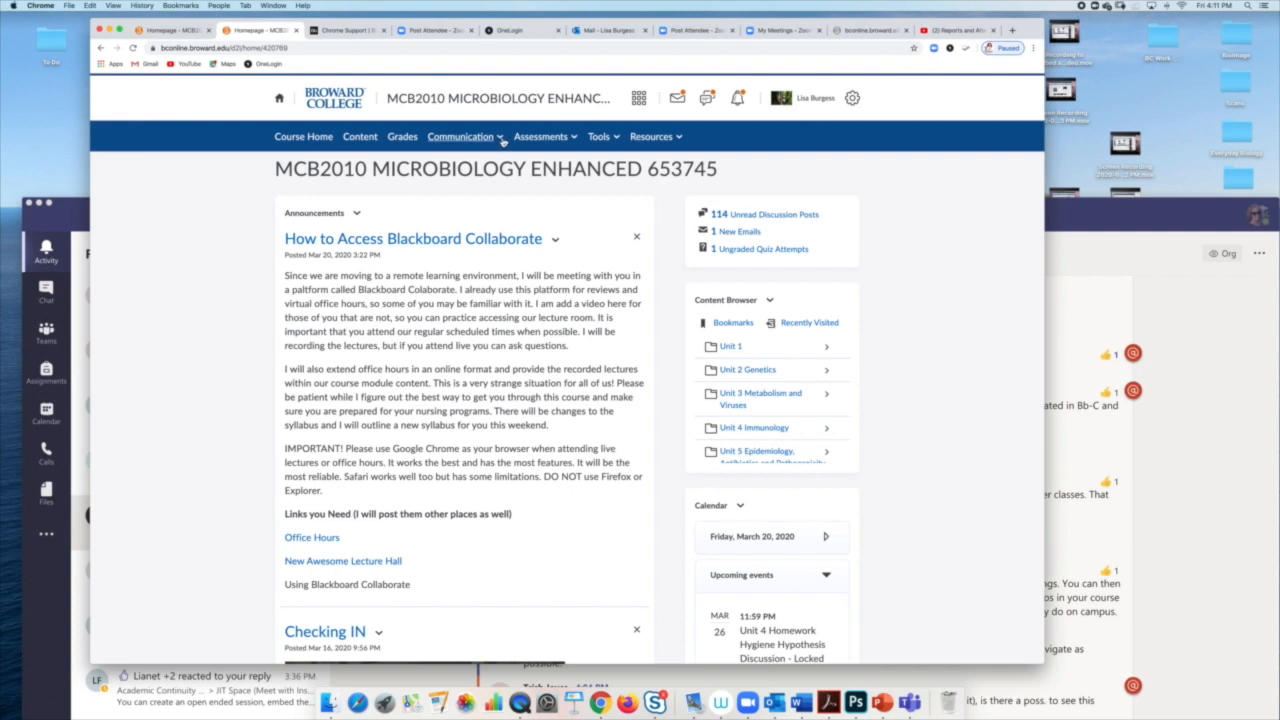
{"action": "left_click", "coordinate": [502, 141]}
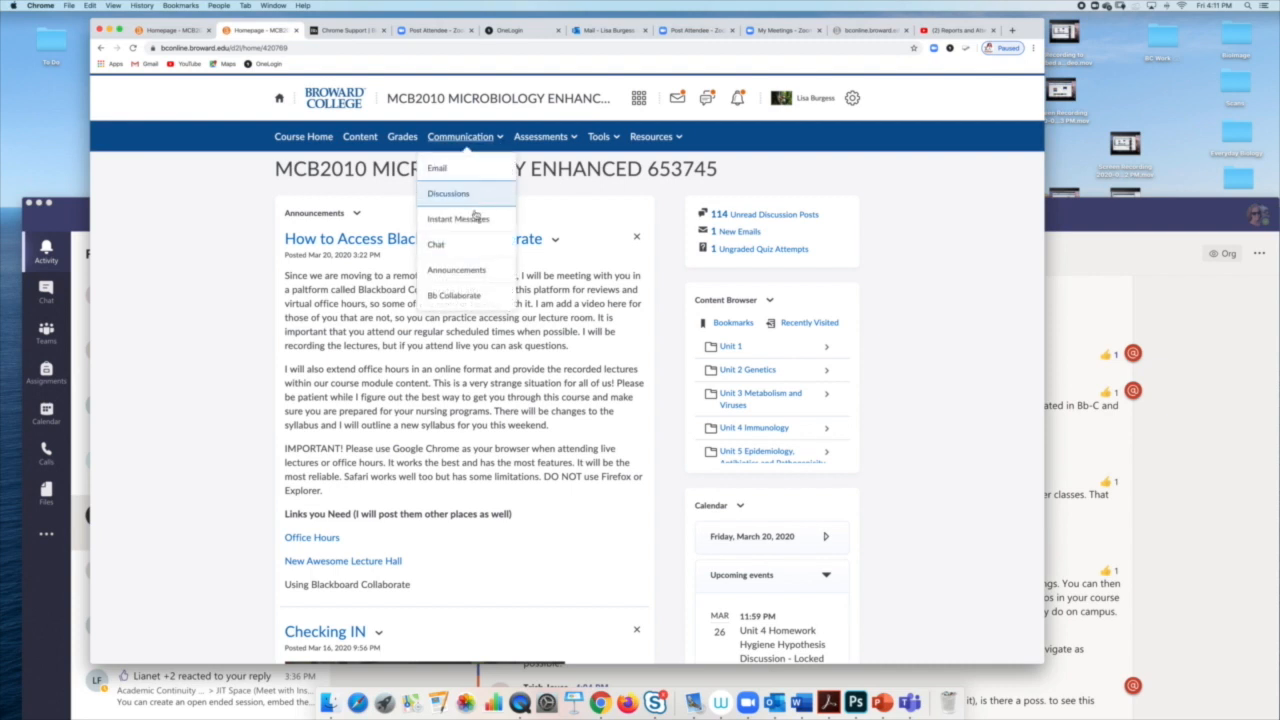
{"action": "left_click", "coordinate": [464, 296]}
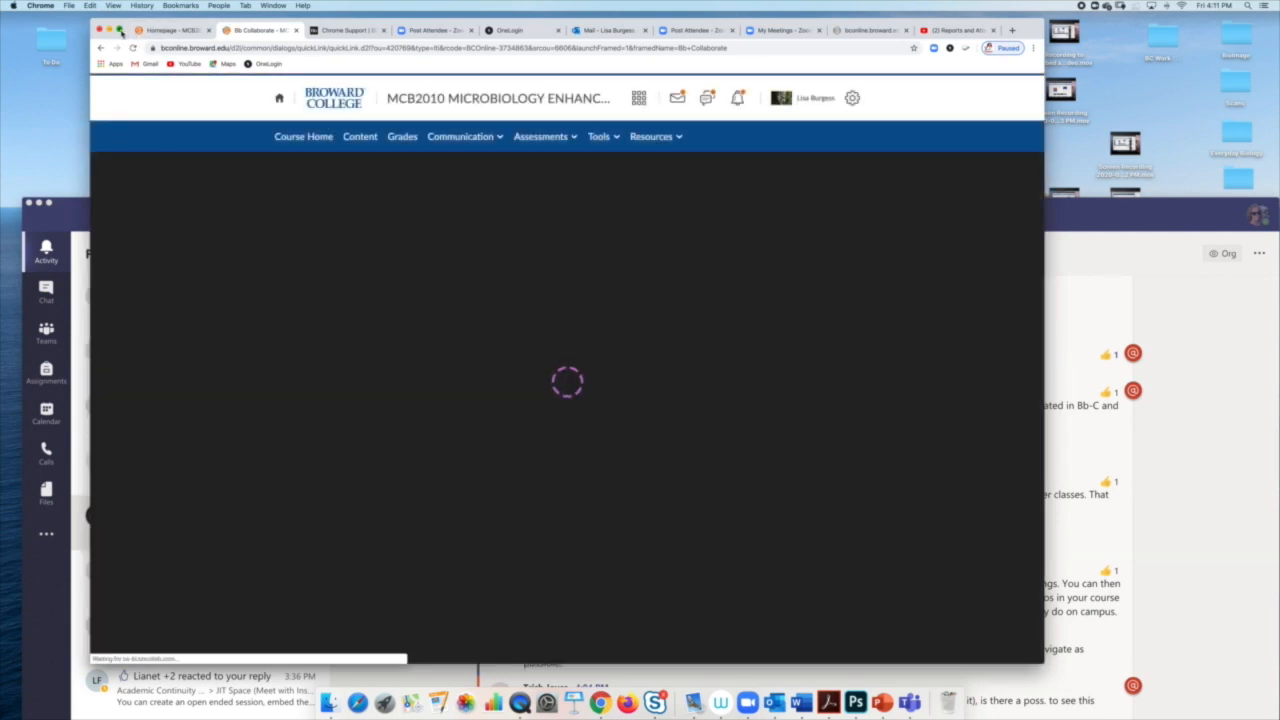
{"action": "left_click", "coordinate": [119, 30]}
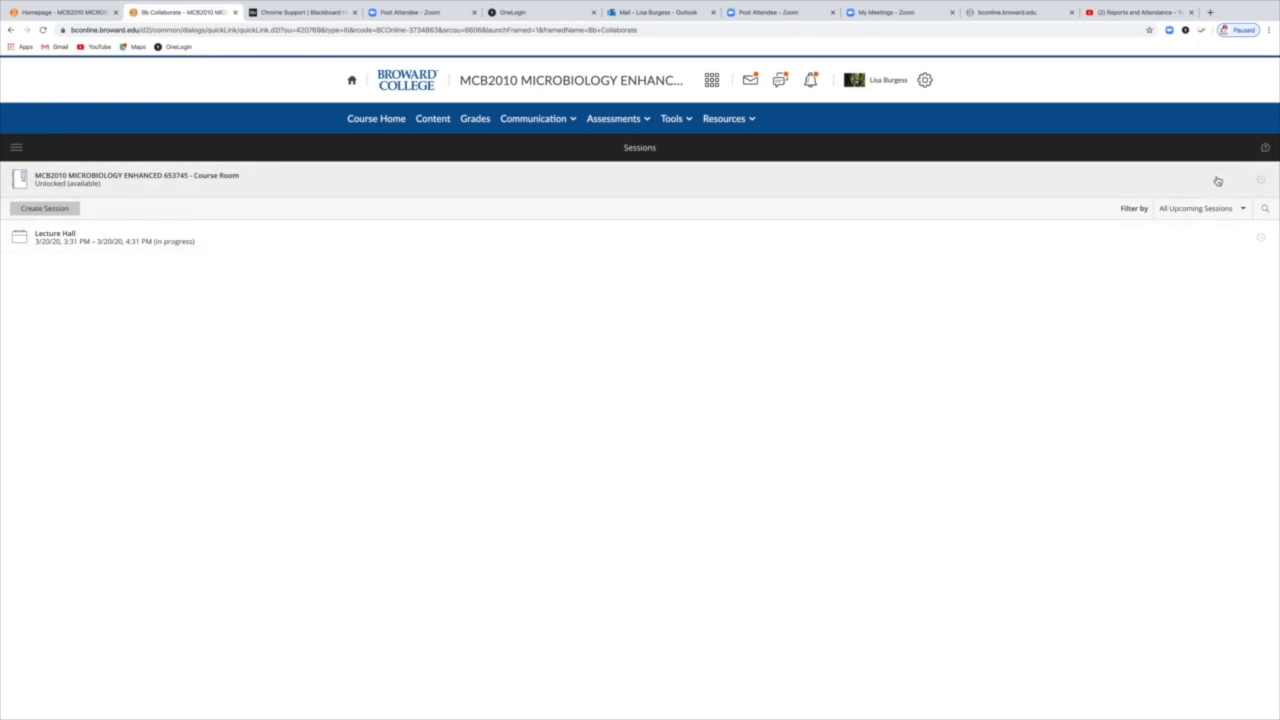
Review the settings of the MCB2010 Course Room and copy its guest link.
{"action": "left_click", "coordinate": [252, 181]}
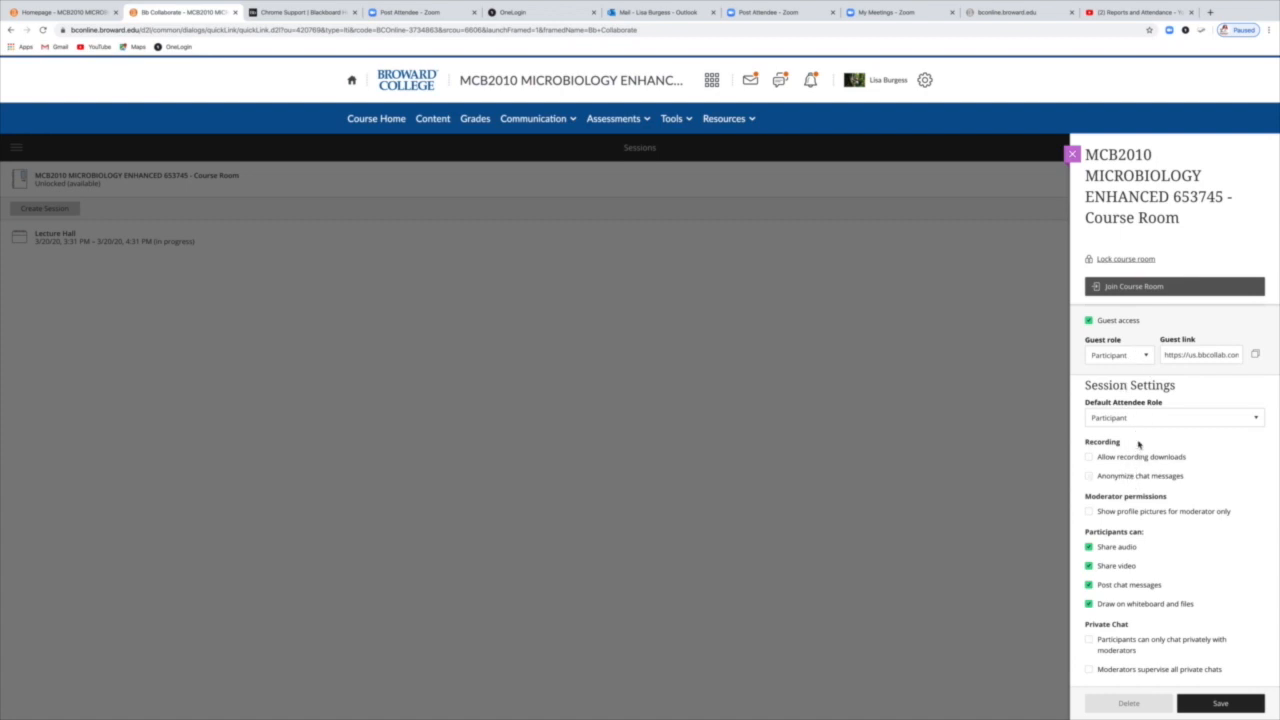
{"action": "left_click", "coordinate": [1072, 155]}
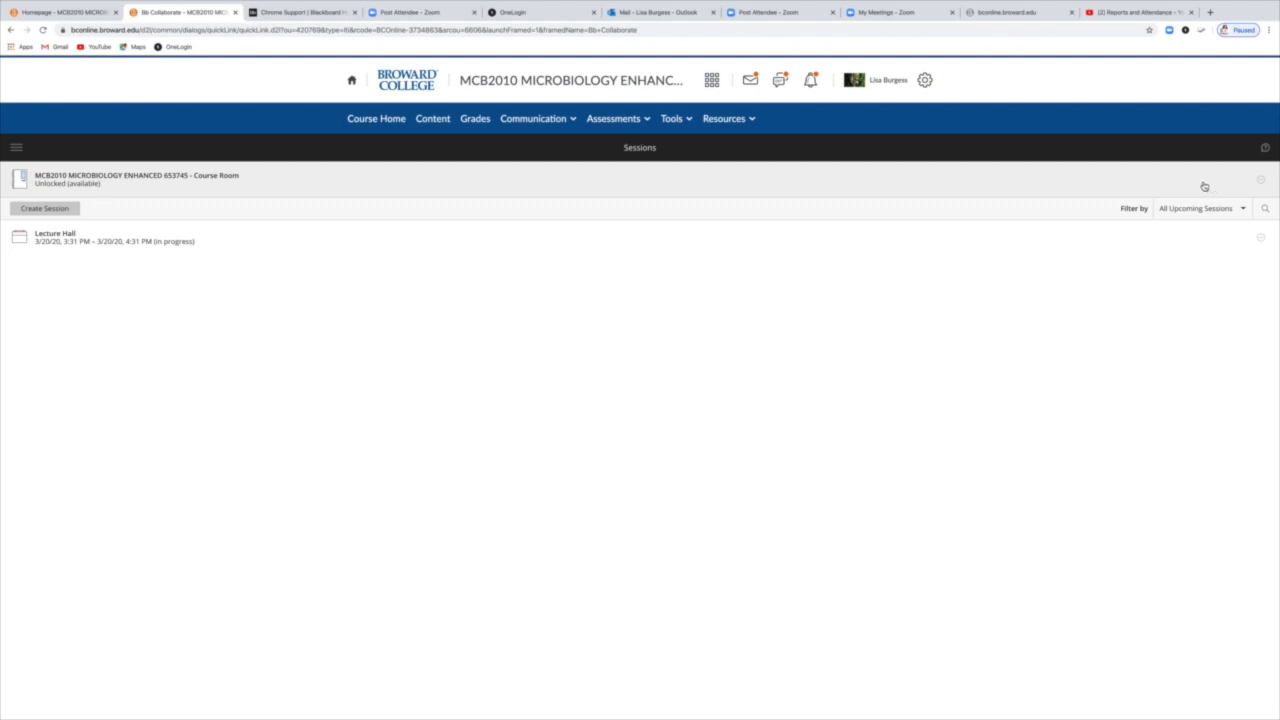
{"action": "left_click", "coordinate": [1260, 181]}
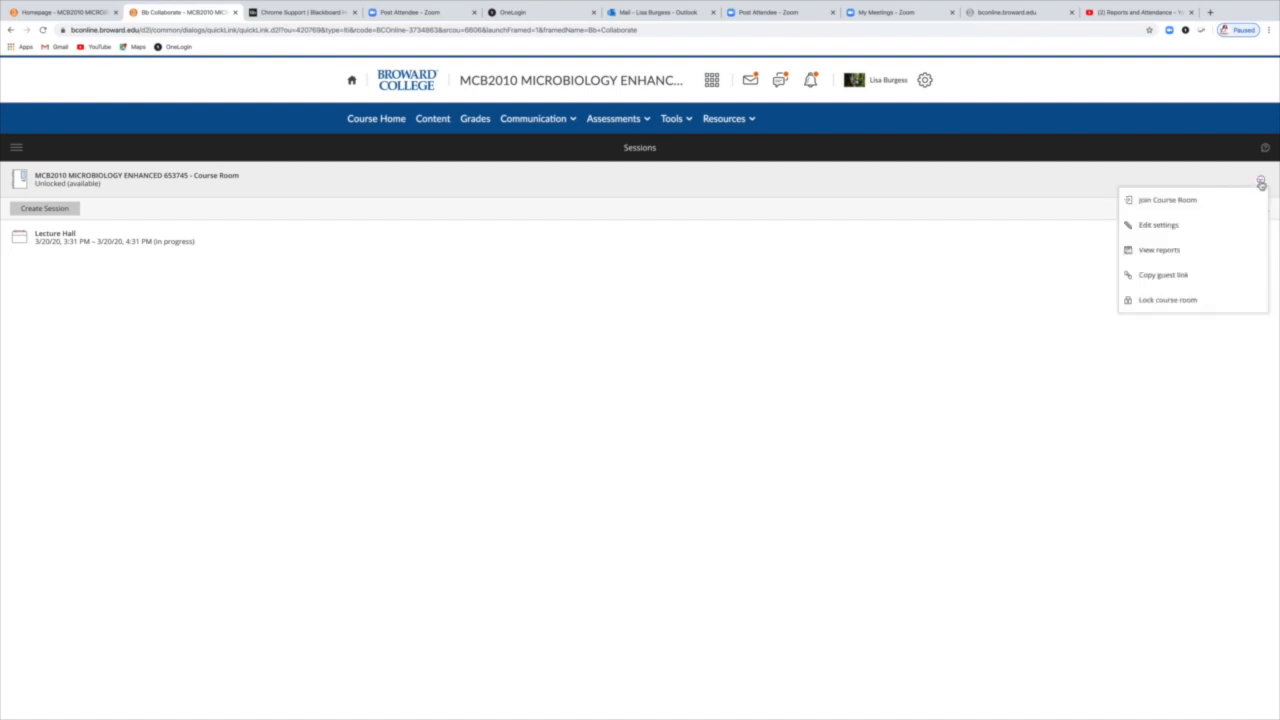
{"action": "left_click", "coordinate": [1180, 277]}
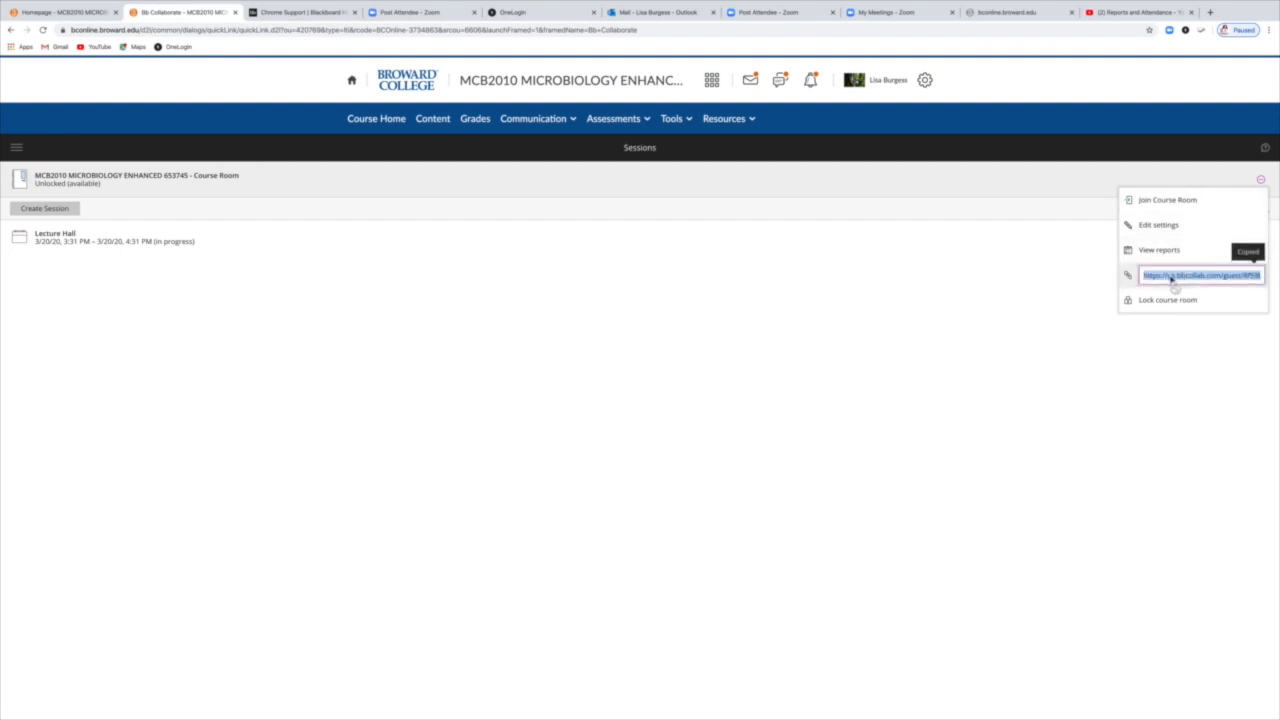
Open the BCOnline homepage in a new browser tab and go to the MCB2010 Microbiology Enhanced 653745 course.
{"action": "right_click", "coordinate": [353, 83]}
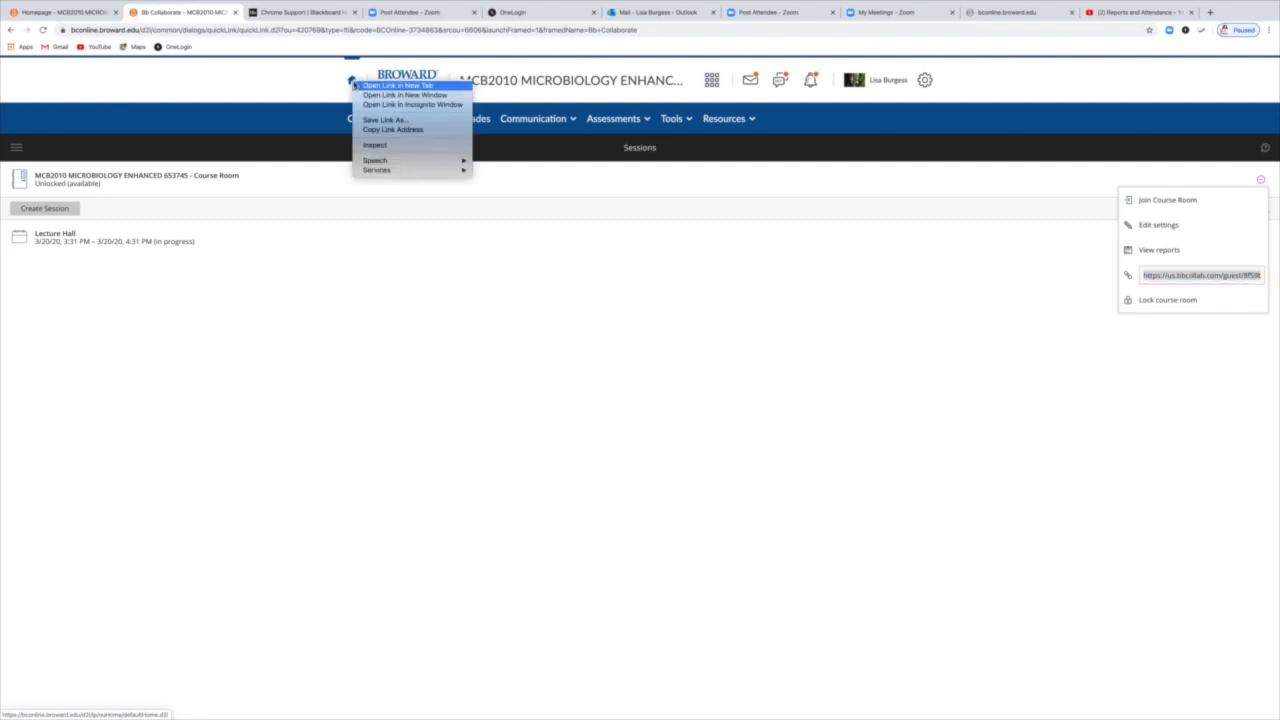
{"action": "left_click", "coordinate": [351, 88]}
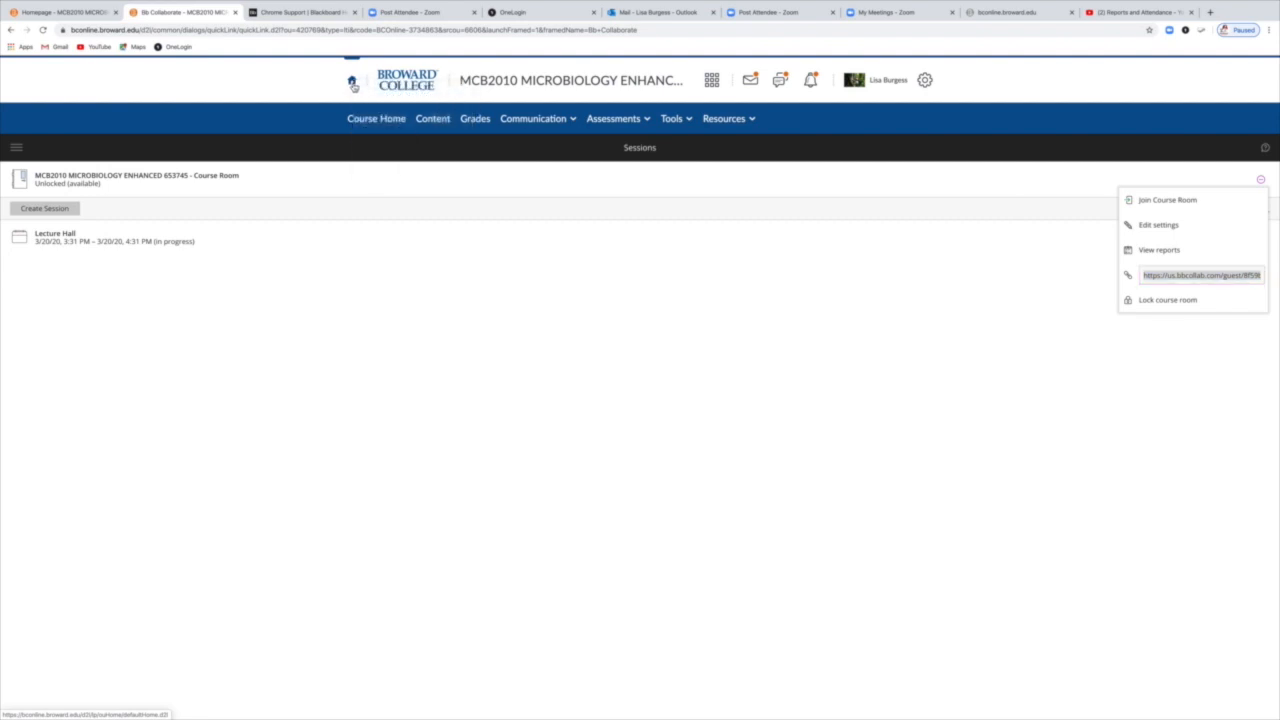
{"action": "right_click", "coordinate": [352, 86]}
{"action": "left_click", "coordinate": [373, 87]}
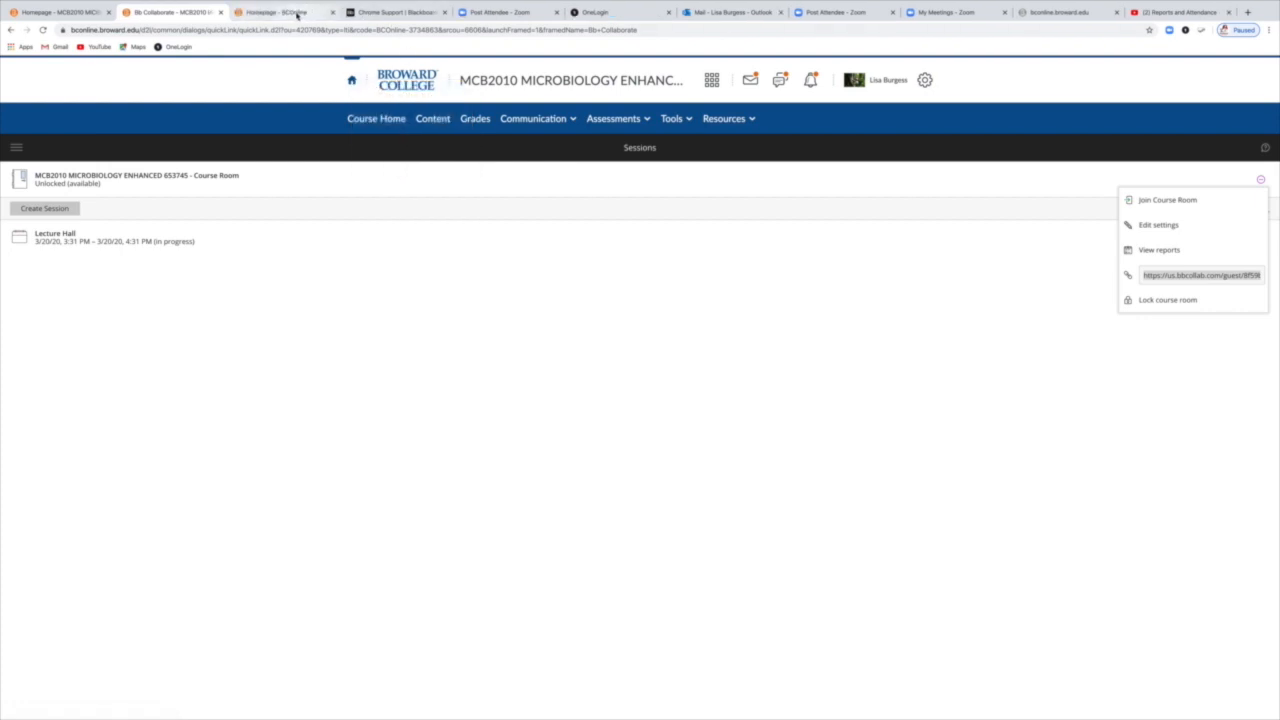
{"action": "left_click", "coordinate": [299, 14]}
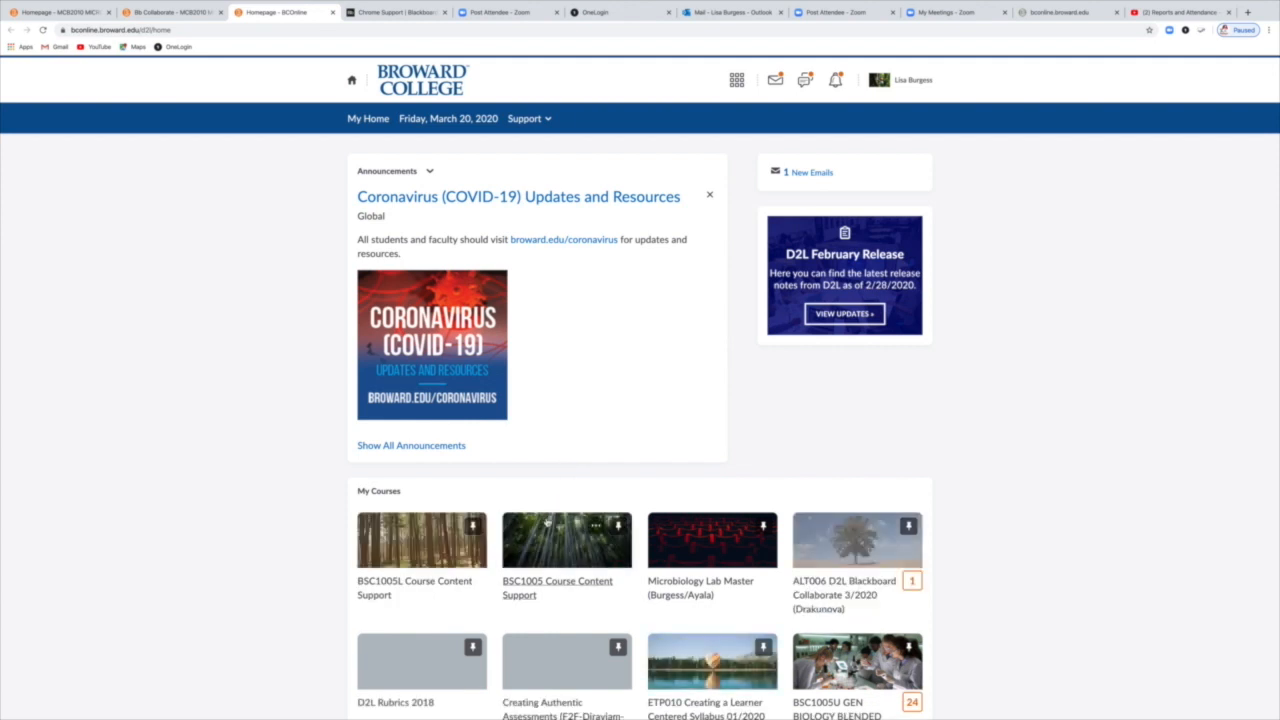
{"action": "scroll", "coordinate": [563, 508], "scroll_direction": "down", "scroll_amount": 2}
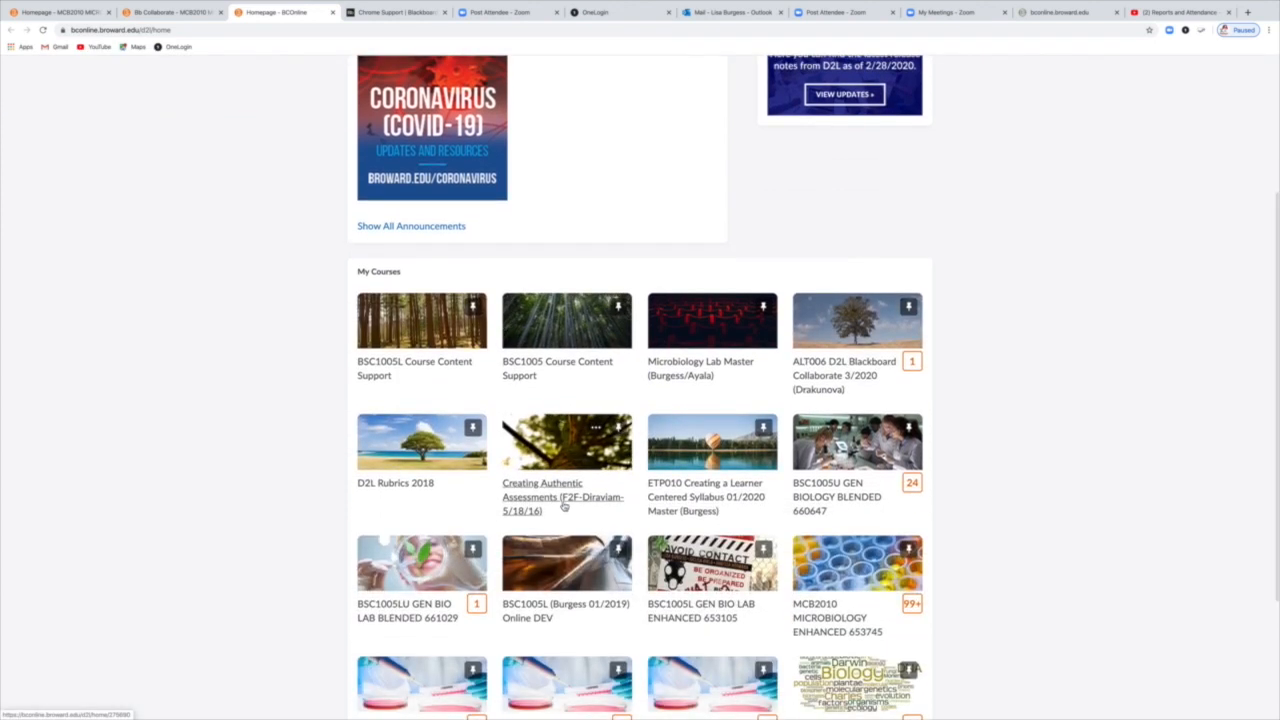
{"action": "scroll", "coordinate": [563, 508], "scroll_direction": "down", "scroll_amount": 2}
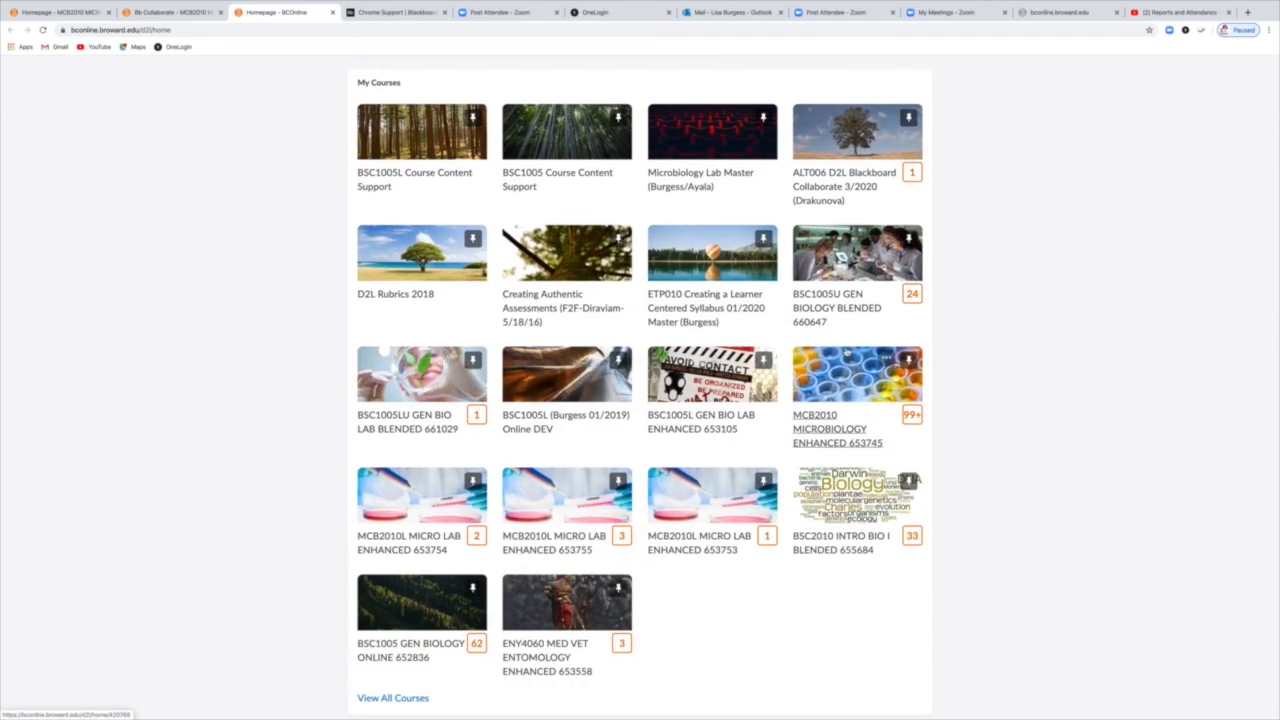
{"action": "left_click", "coordinate": [838, 393]}
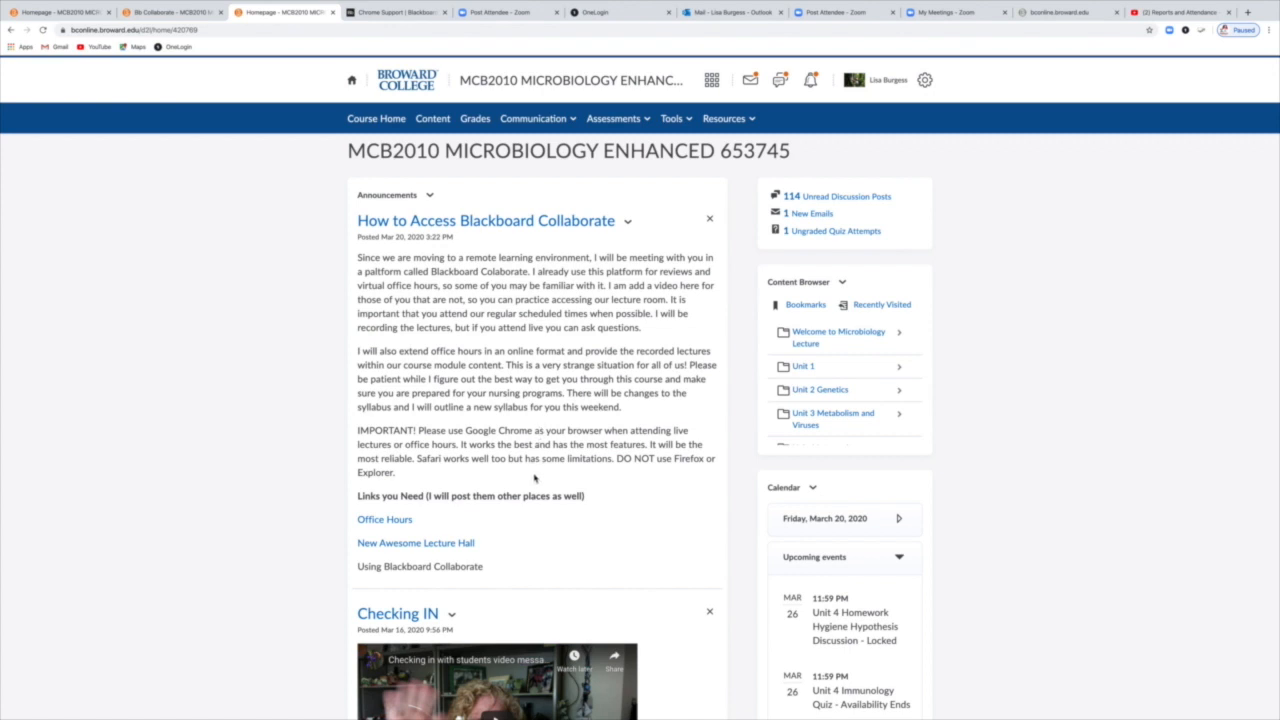
Start a new course announcement with the headline "Training".
{"action": "scroll", "coordinate": [534, 478], "scroll_direction": "down", "scroll_amount": 3}
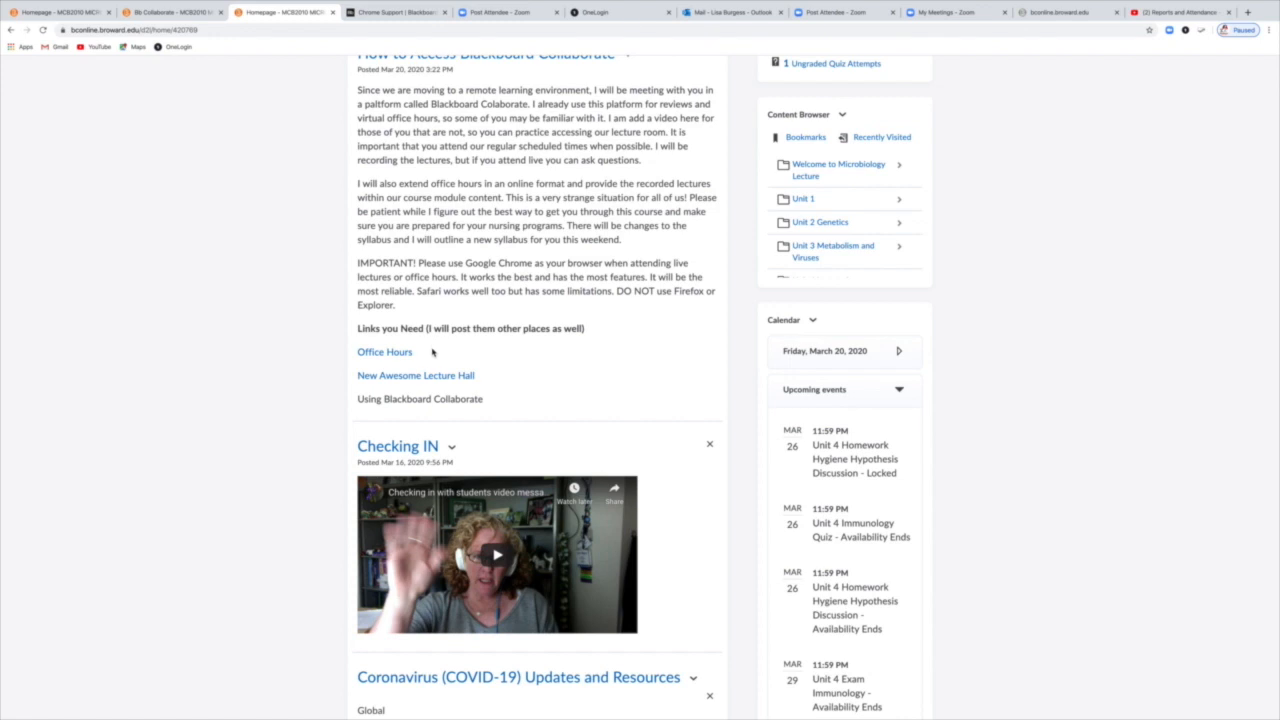
{"action": "scroll", "coordinate": [479, 374], "scroll_direction": "up", "scroll_amount": 3}
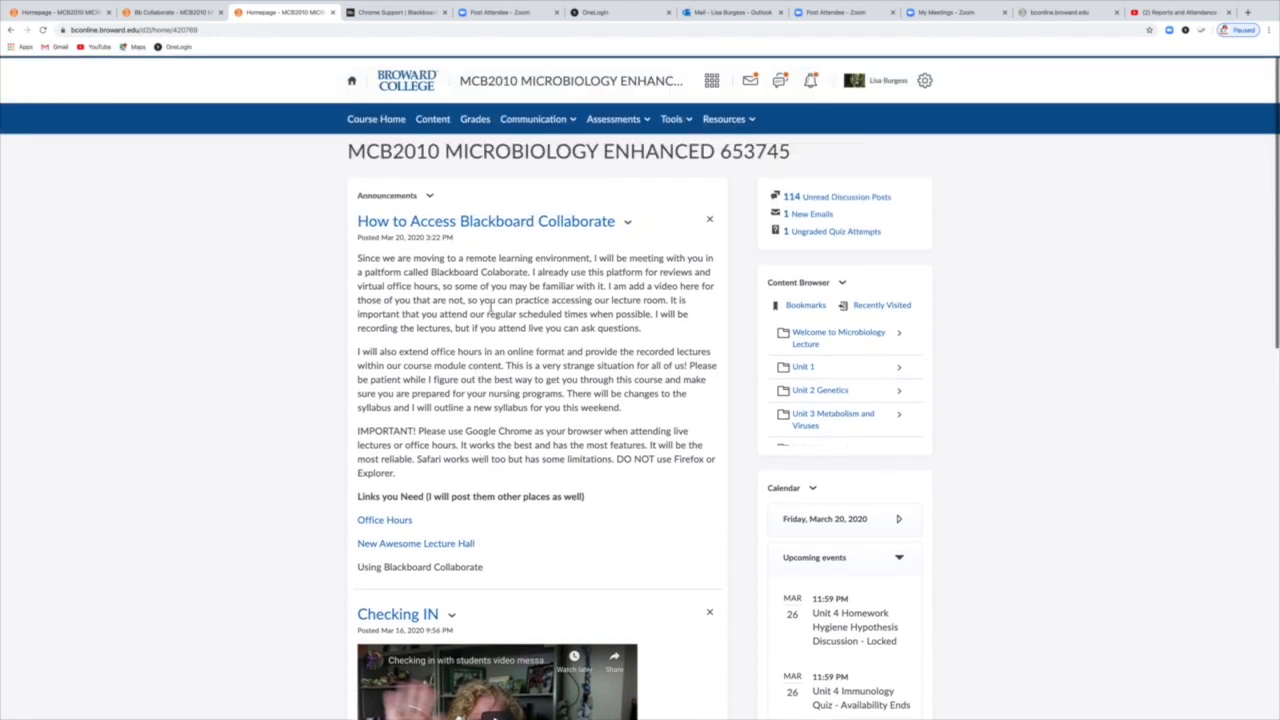
{"action": "left_click", "coordinate": [435, 198]}
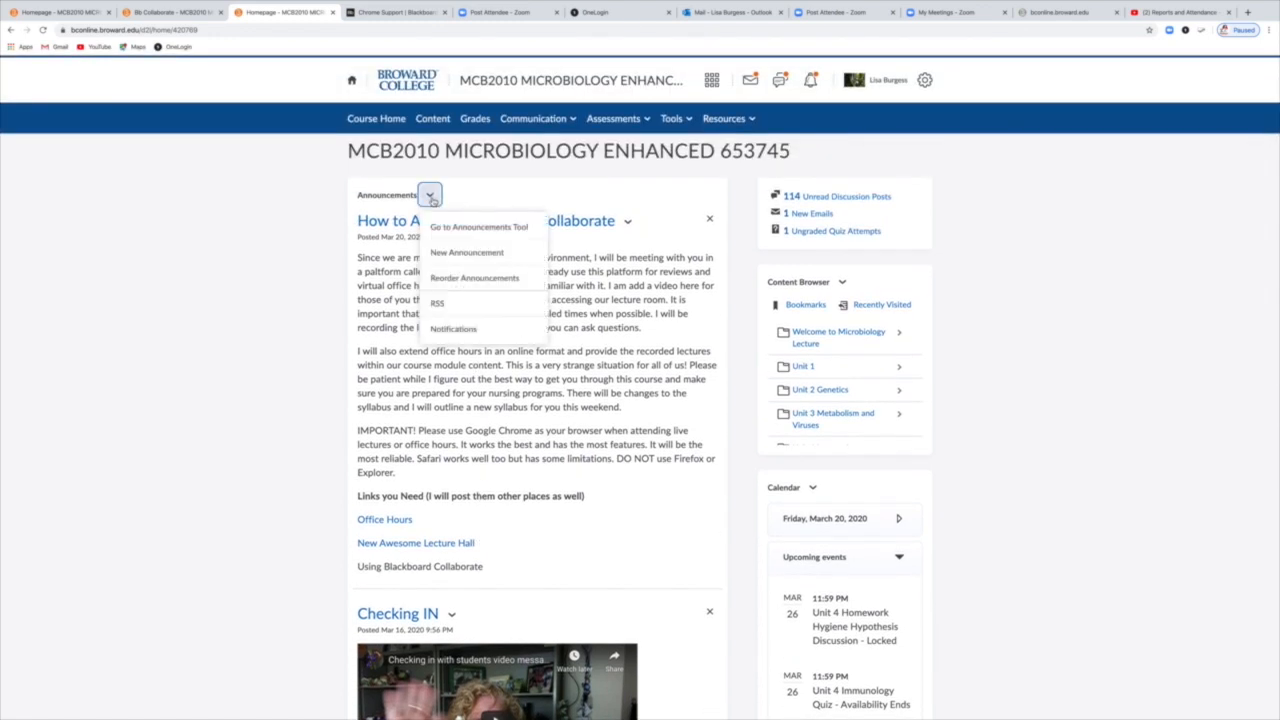
{"action": "left_click", "coordinate": [446, 253]}
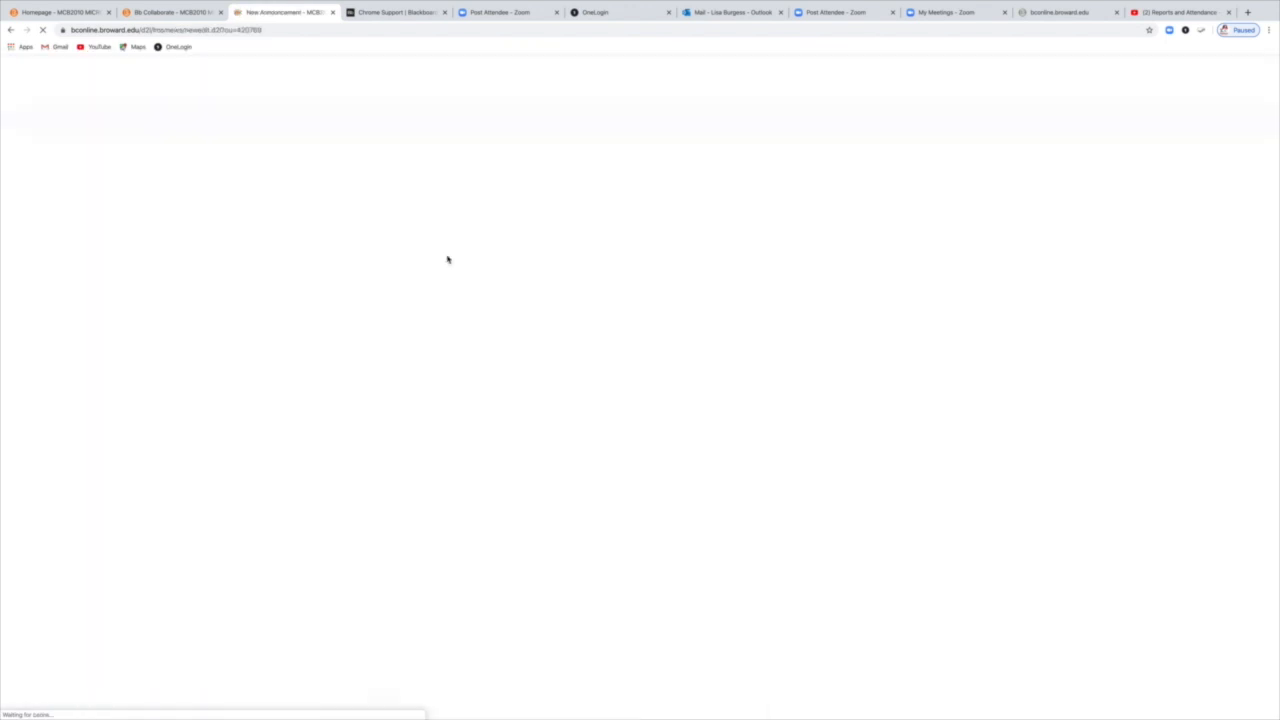
{"action": "left_click", "coordinate": [428, 236]}
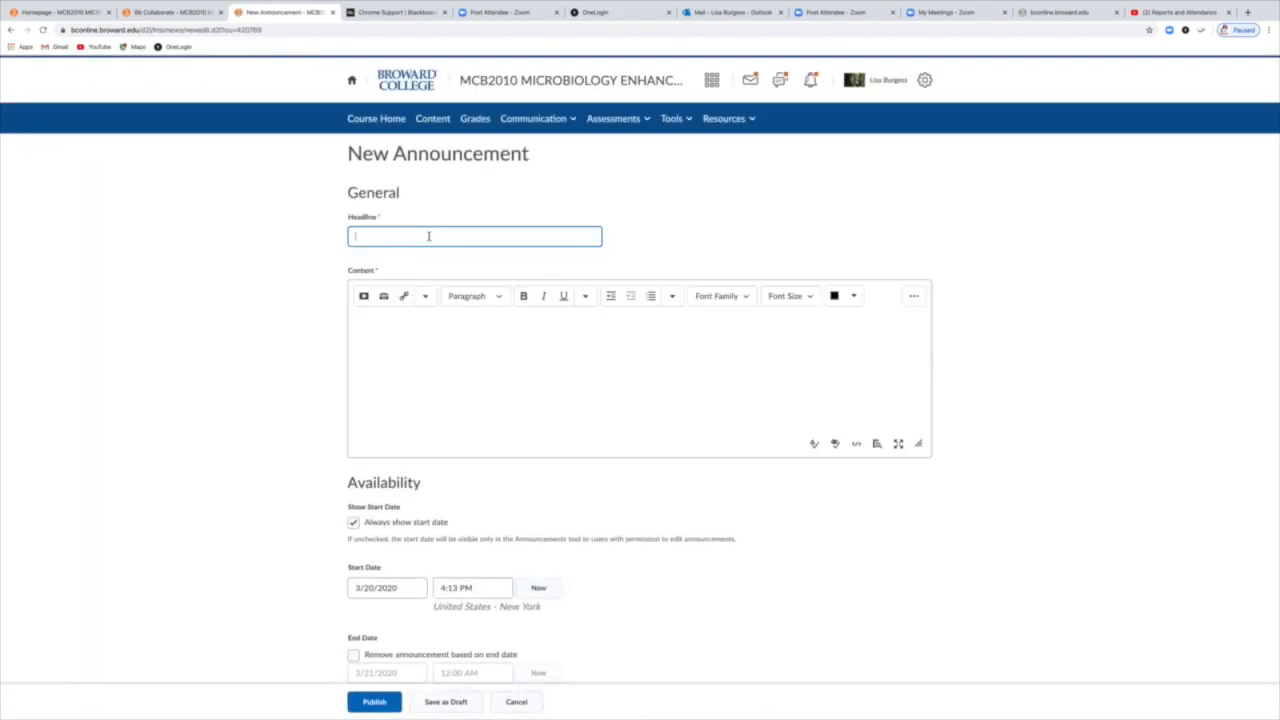
{"action": "type", "text": "Training"}
Insert the copied guest link into the announcement's content with the link text "Office Hours".
{"action": "left_click", "coordinate": [396, 322]}
{"action": "left_click", "coordinate": [366, 300]}
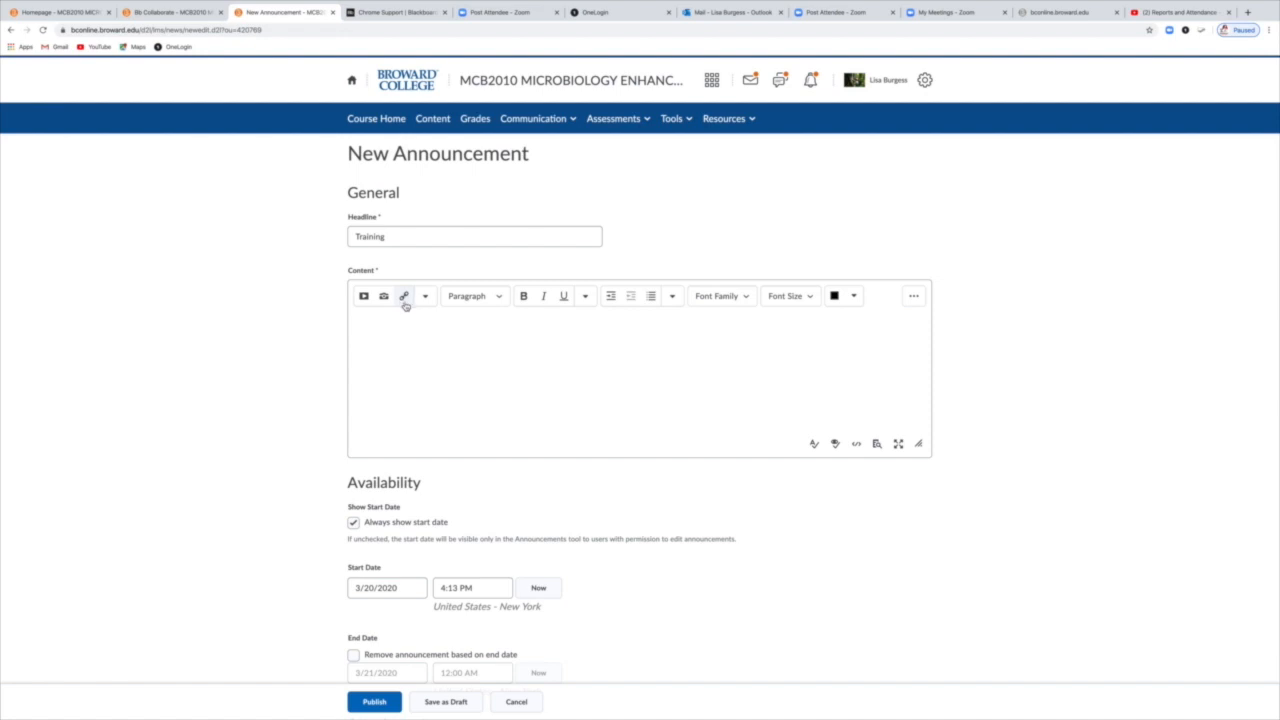
{"action": "left_click", "coordinate": [365, 298]}
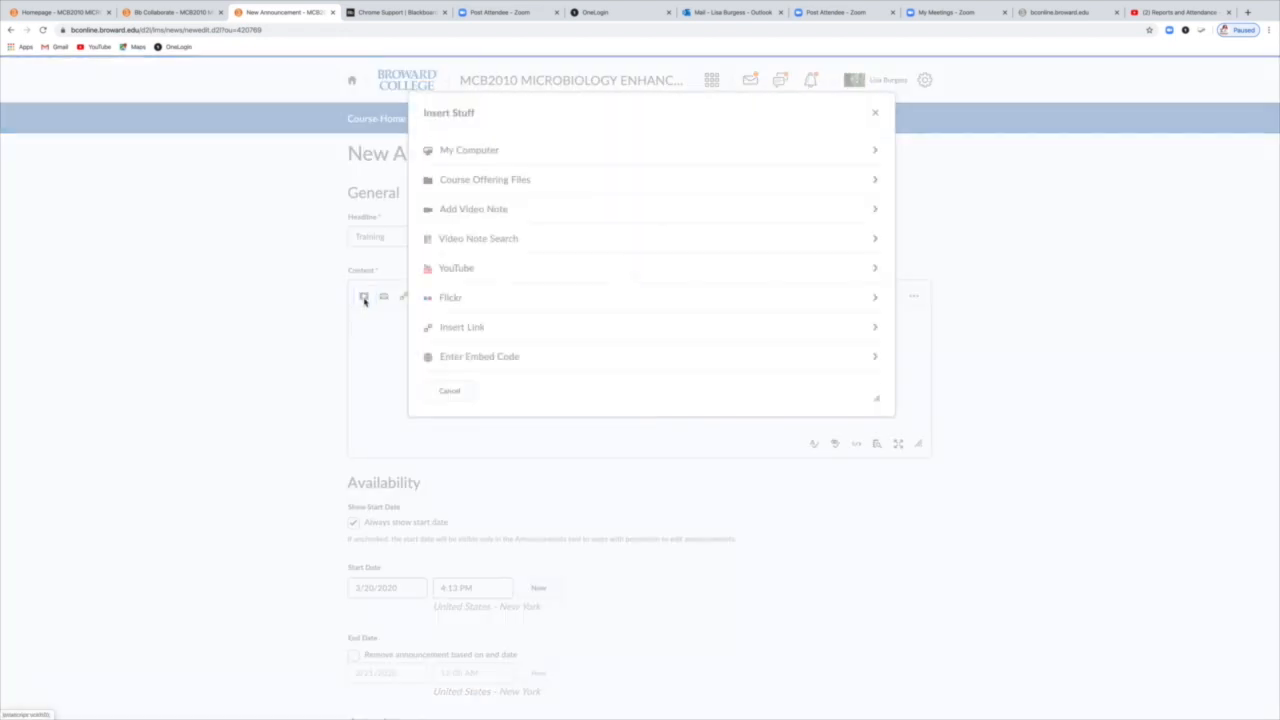
{"action": "left_click", "coordinate": [470, 333]}
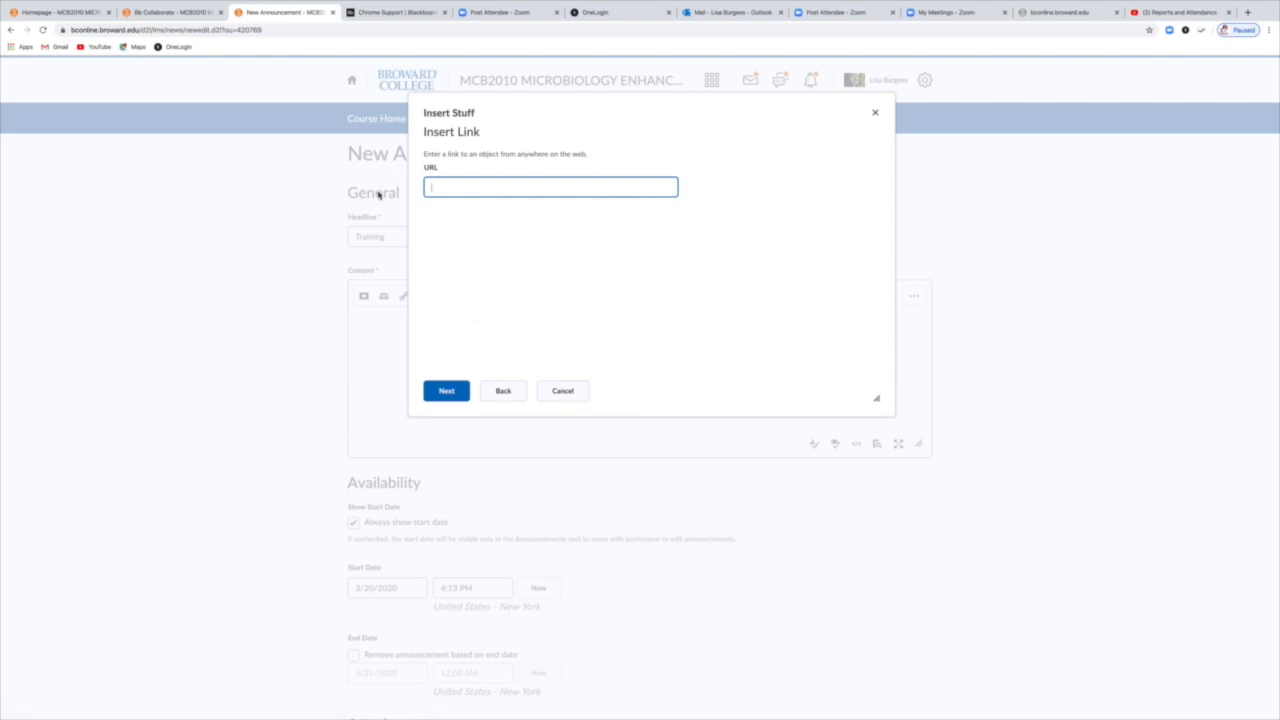
{"action": "key", "text": "ctrl+v"}
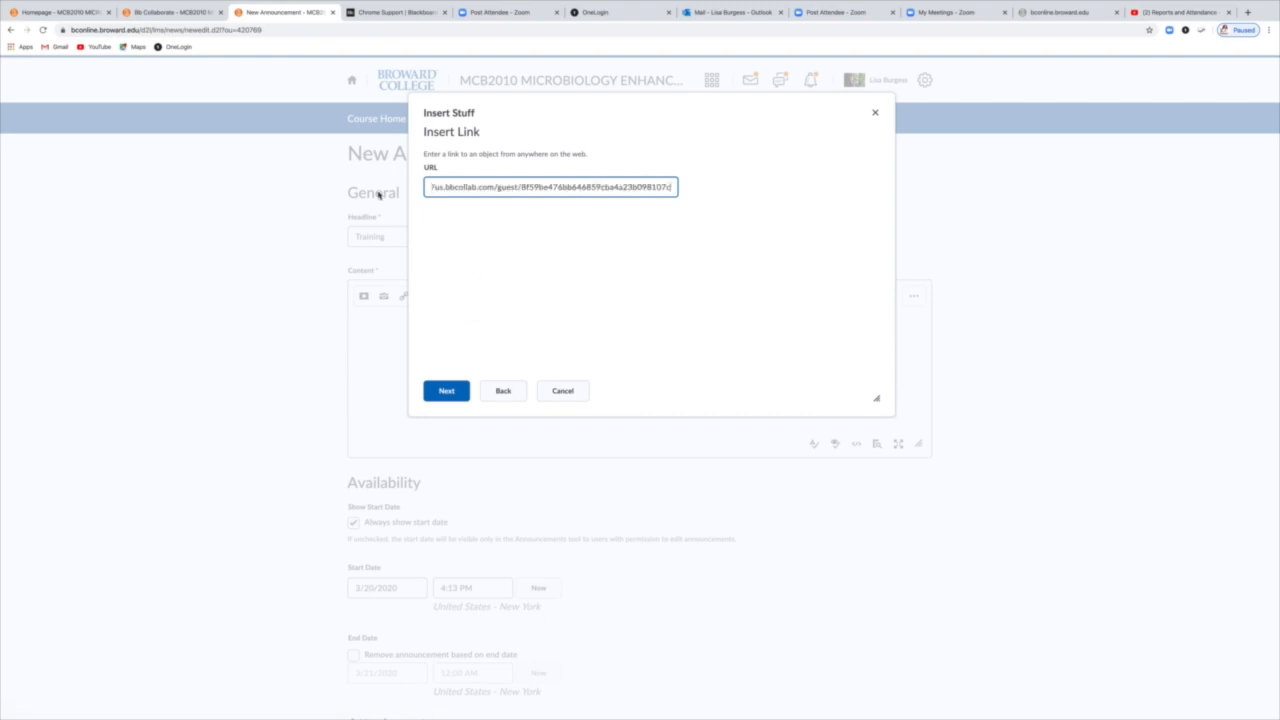
{"action": "left_click", "coordinate": [451, 392]}
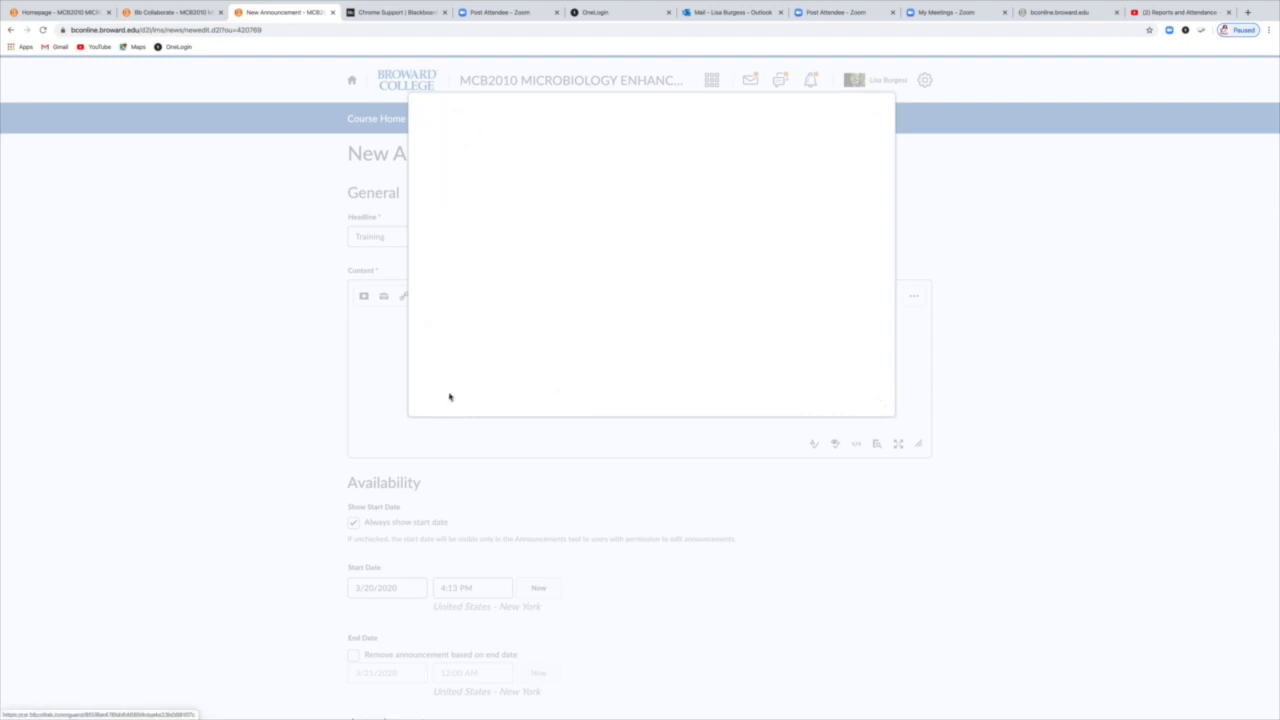
{"action": "left_click", "coordinate": [476, 237]}
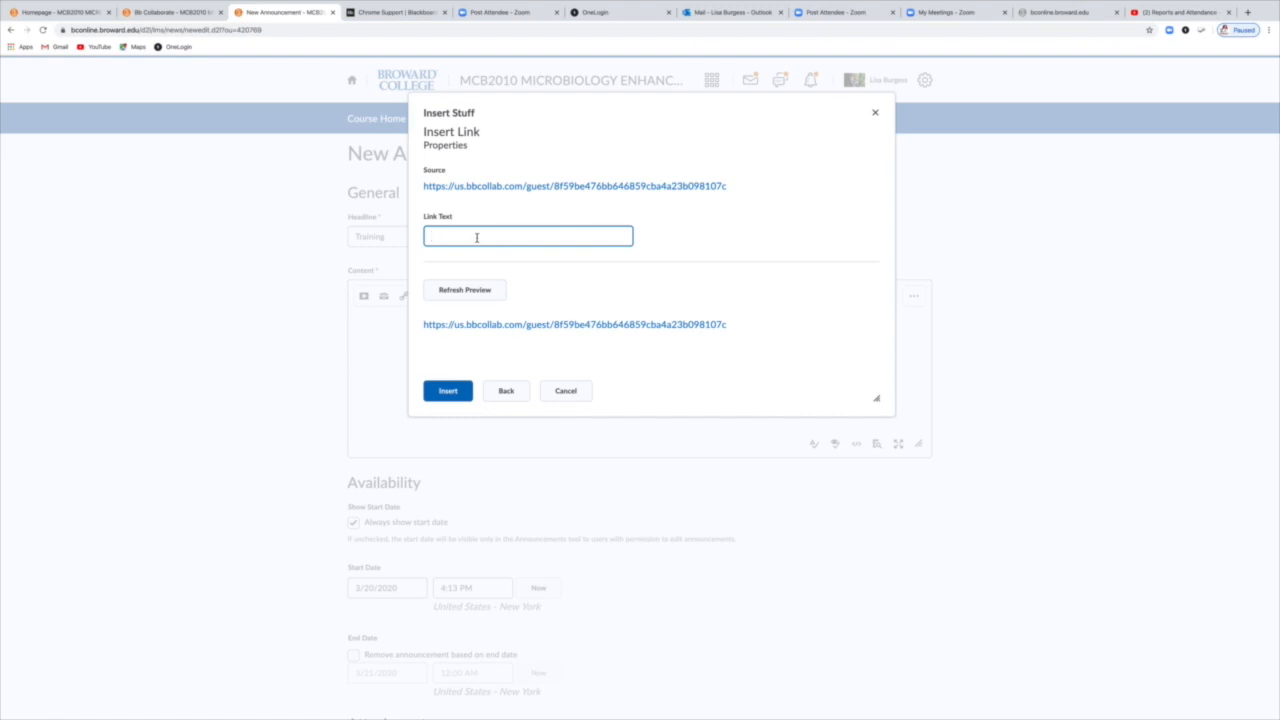
{"action": "type", "text": "O"}
{"action": "left_click", "coordinate": [452, 394]}
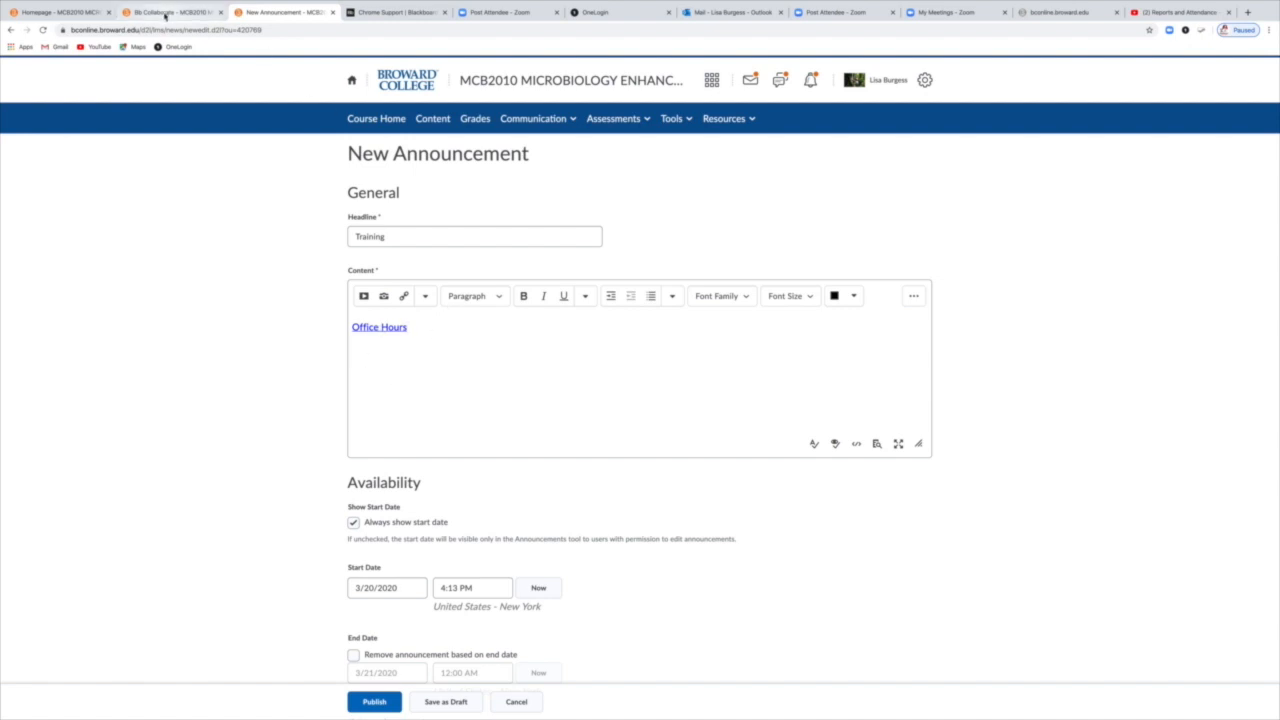
In Bb Collaborate, set the Lecture Hall session to No end (open session) and save it.
{"action": "left_click", "coordinate": [165, 13]}
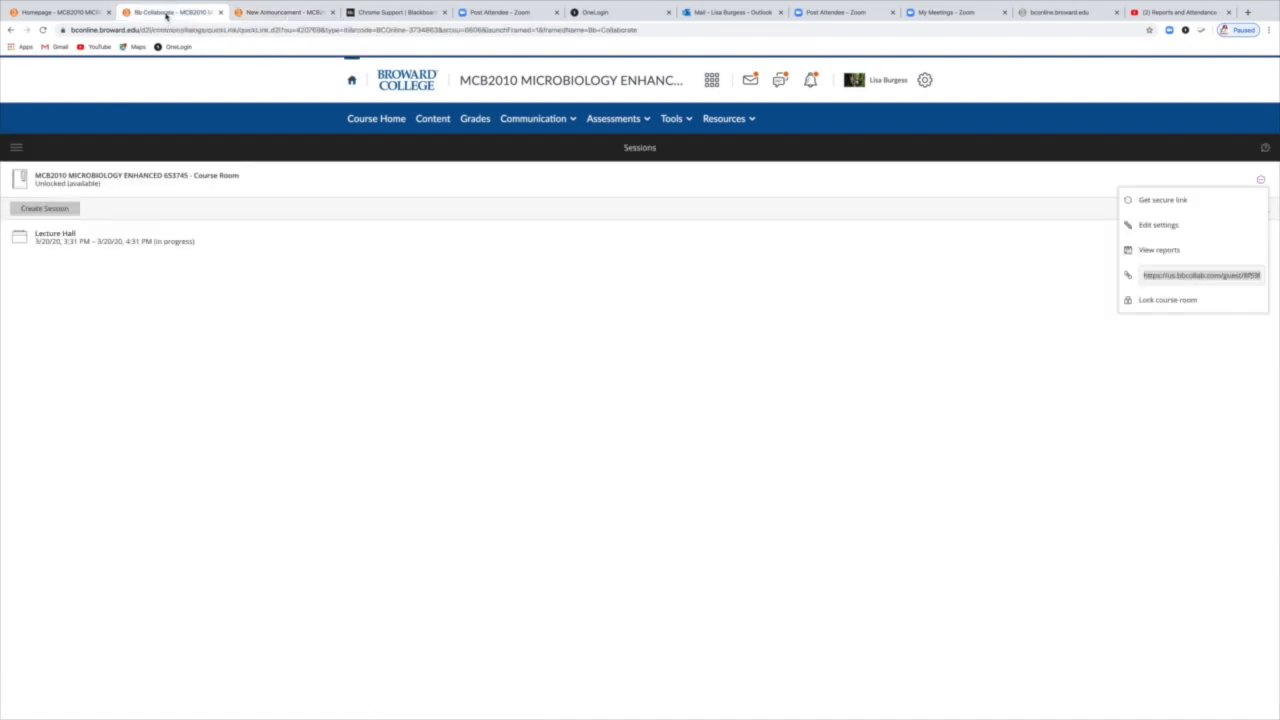
{"action": "left_click", "coordinate": [173, 286]}
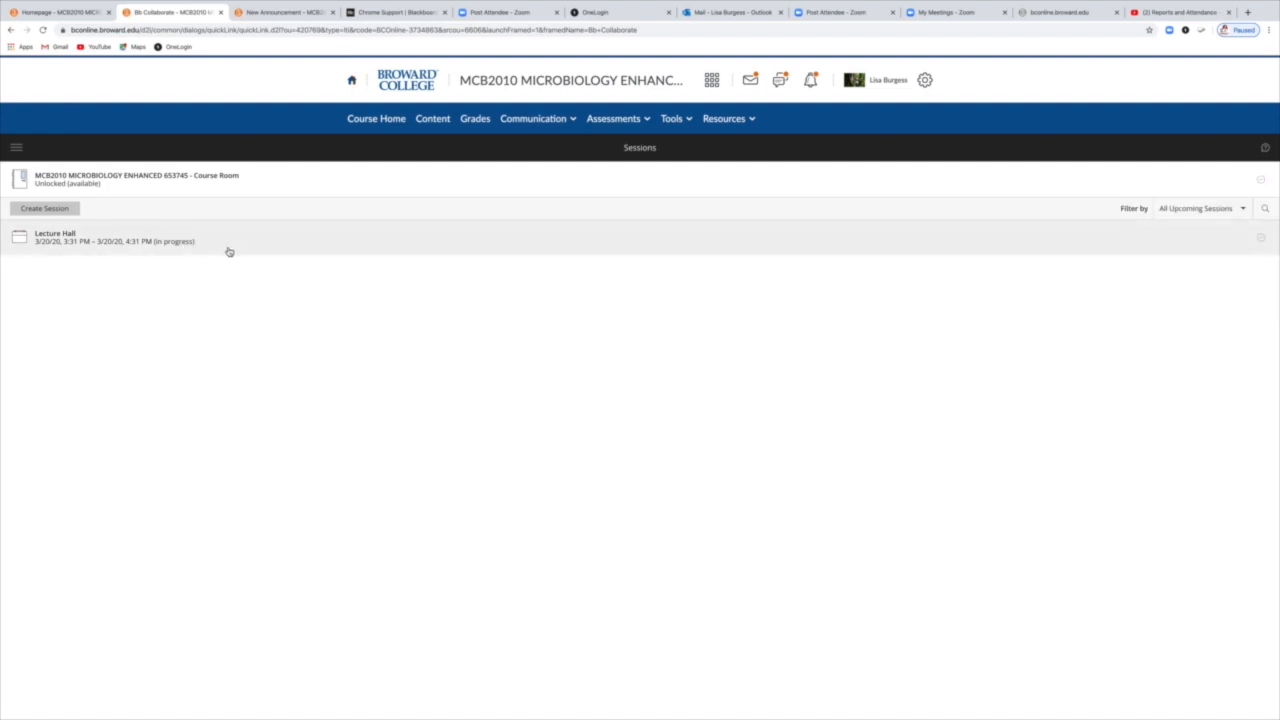
{"action": "left_click", "coordinate": [145, 244]}
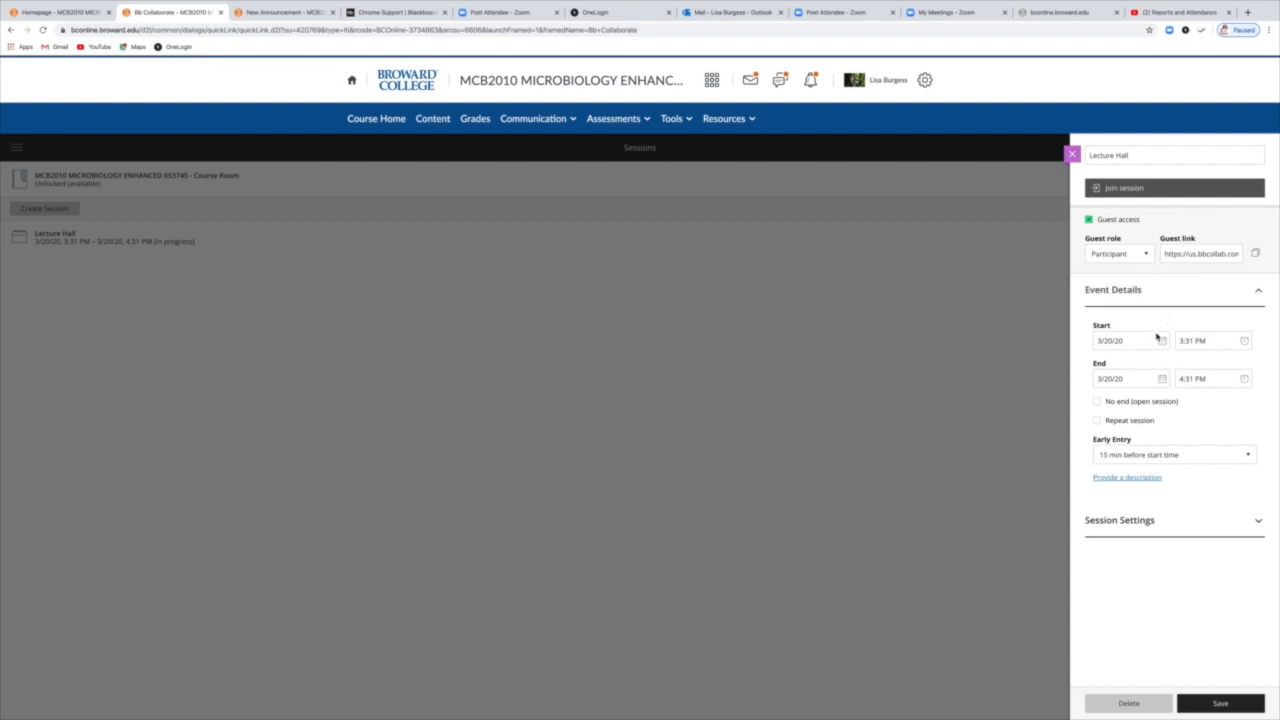
{"action": "left_click", "coordinate": [1098, 403]}
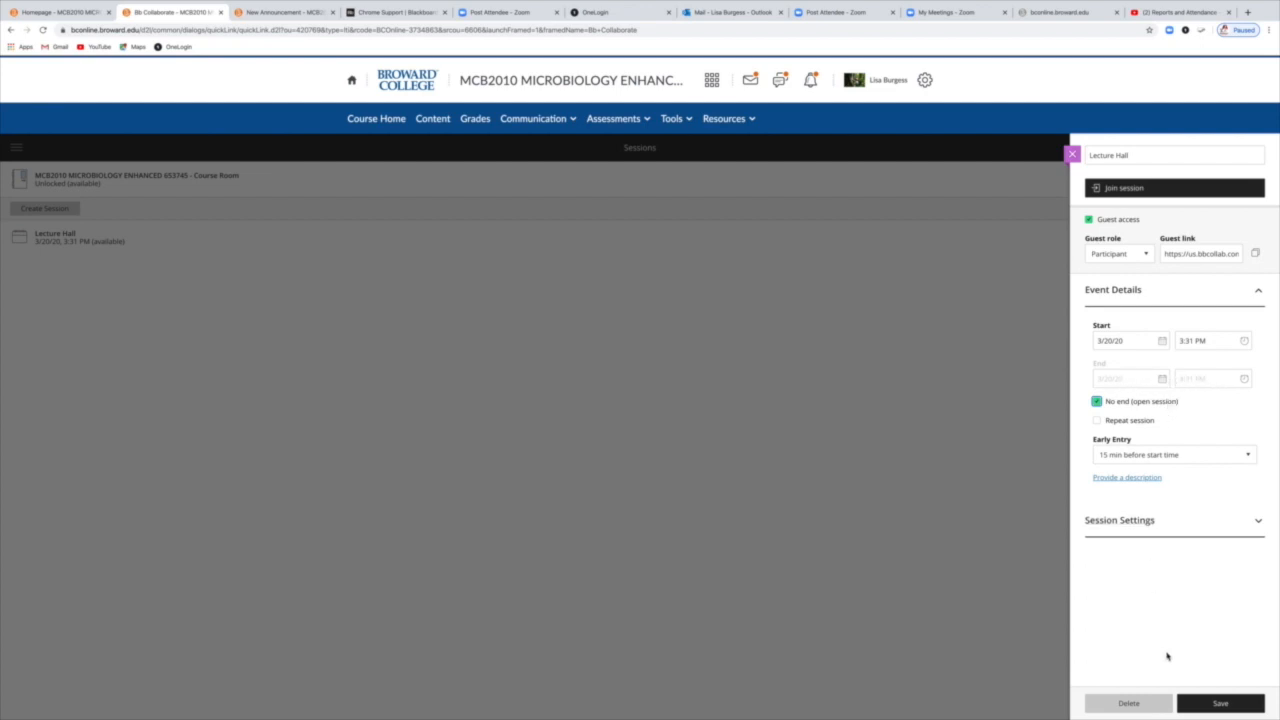
{"action": "left_click", "coordinate": [1225, 708]}
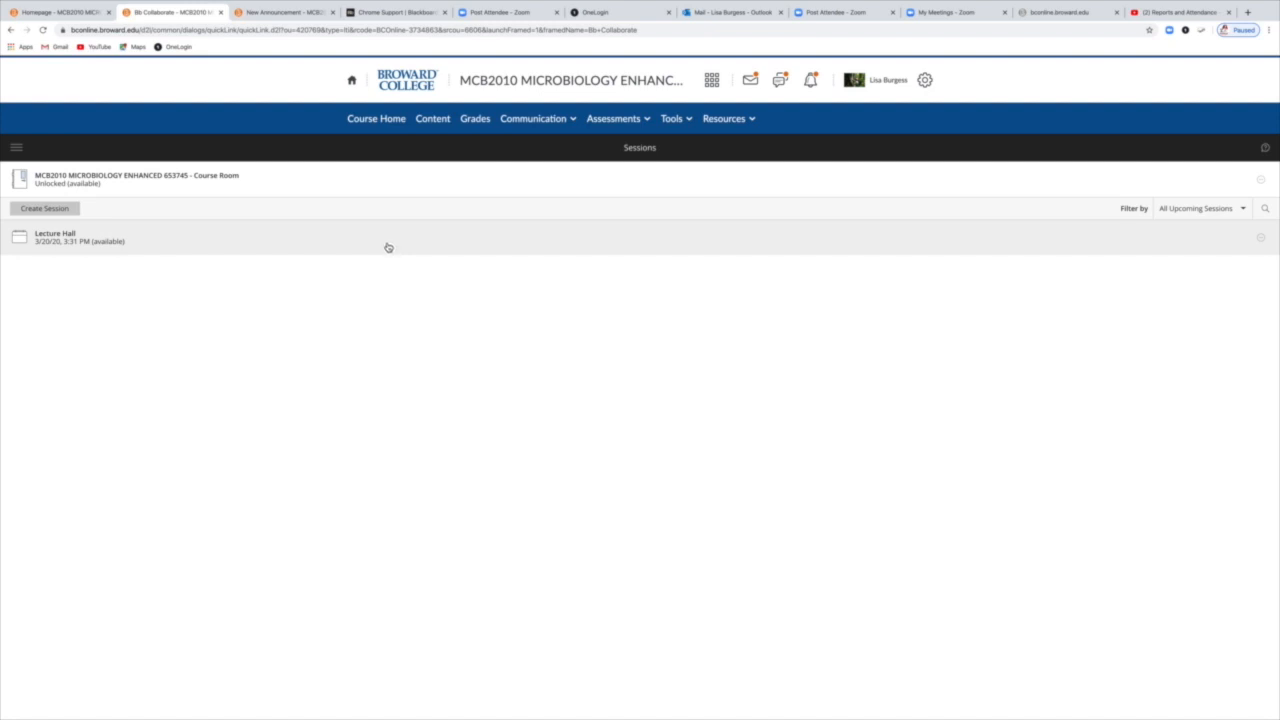
Join the Lecture Hall session and start recording it.
{"action": "left_click", "coordinate": [71, 240]}
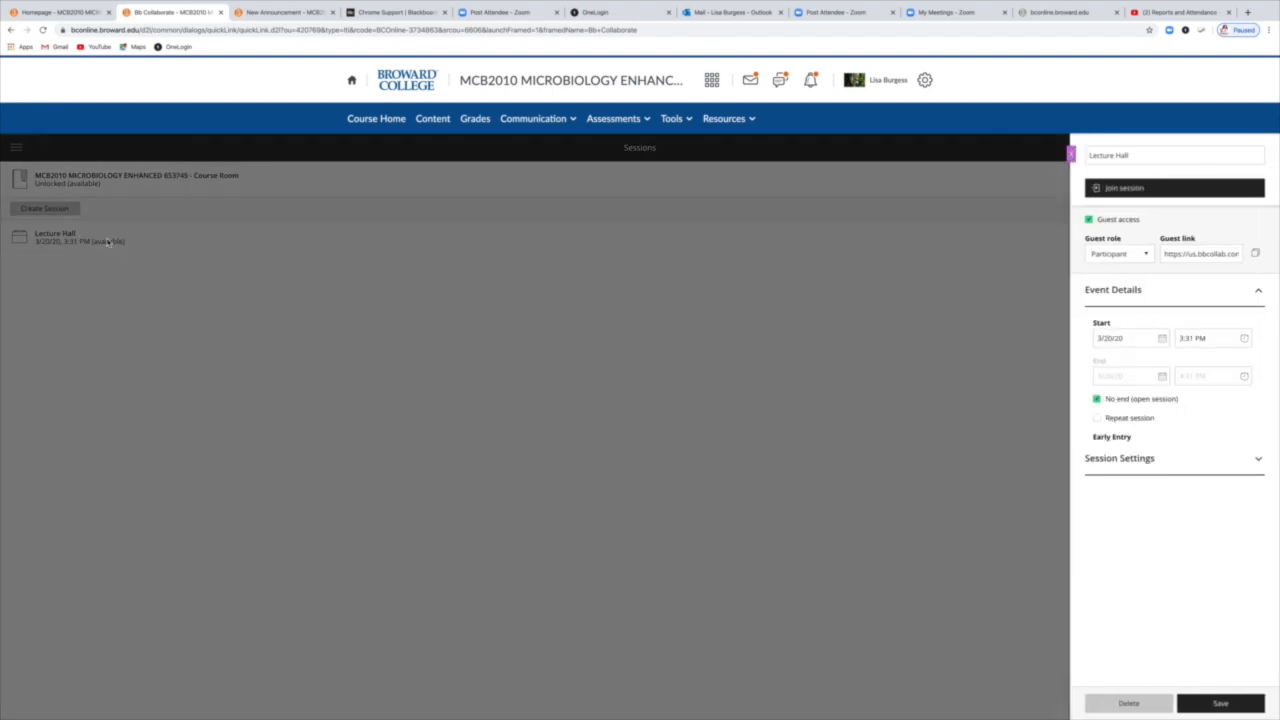
{"action": "left_click", "coordinate": [1153, 189]}
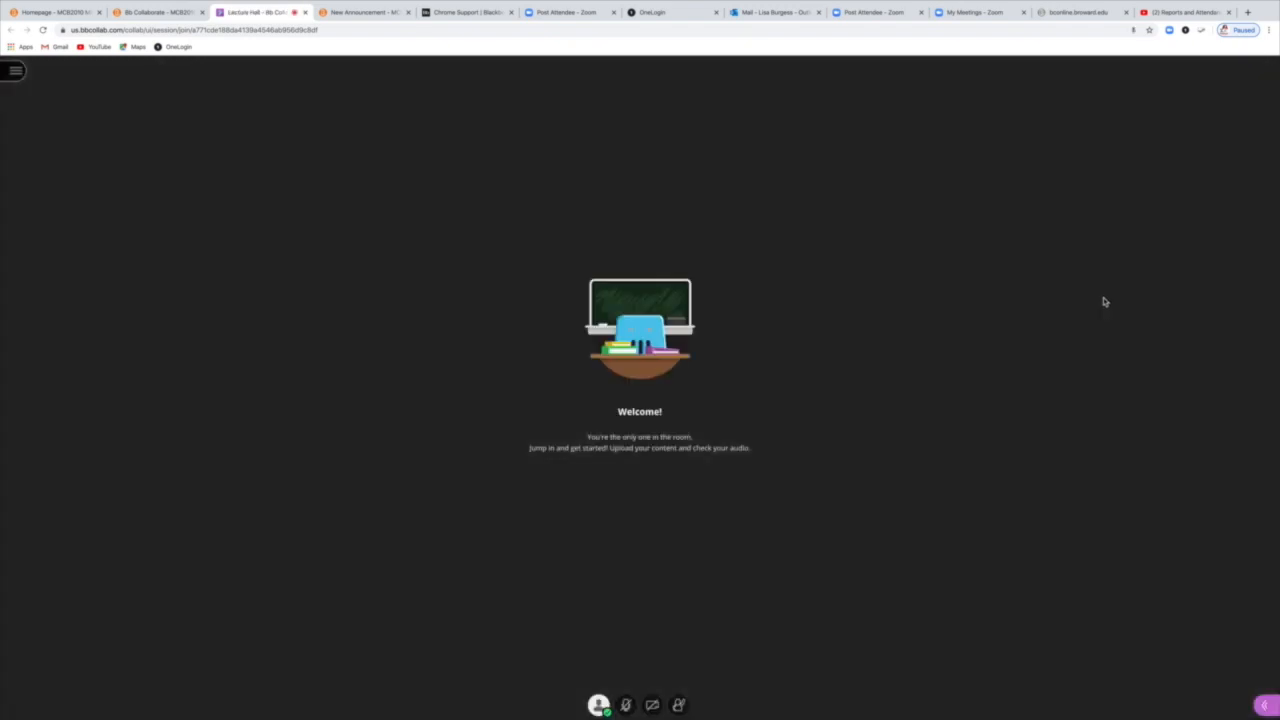
{"action": "left_click", "coordinate": [14, 70]}
{"action": "left_click", "coordinate": [48, 130]}
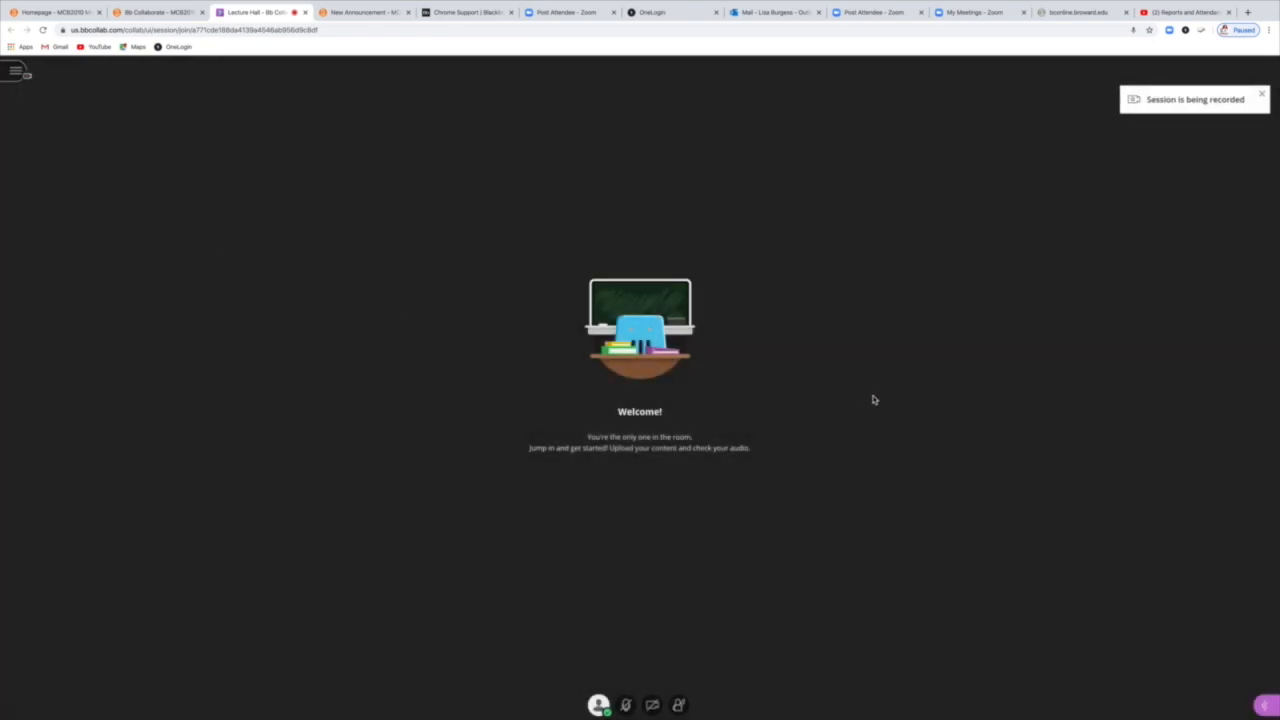
Look through the Lecture Hall session's chat, attendee list, content-sharing options and personal settings.
{"action": "left_click", "coordinate": [1266, 706]}
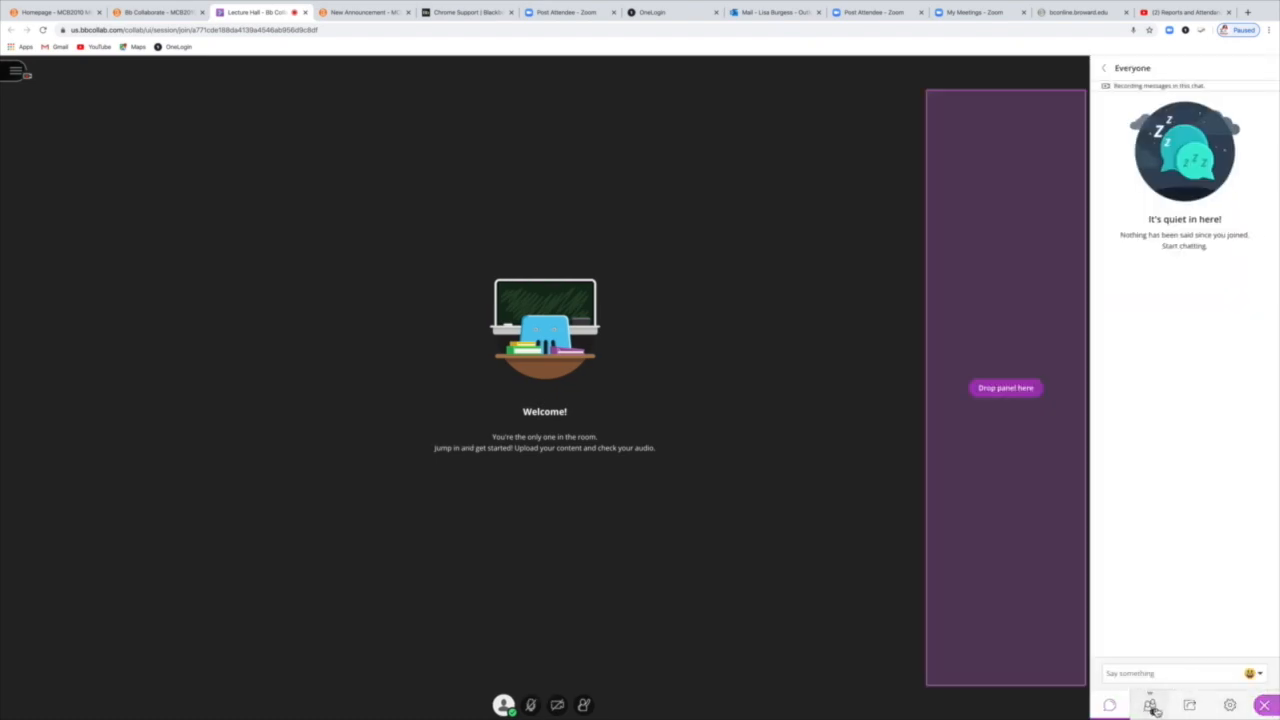
{"action": "left_click", "coordinate": [1151, 706]}
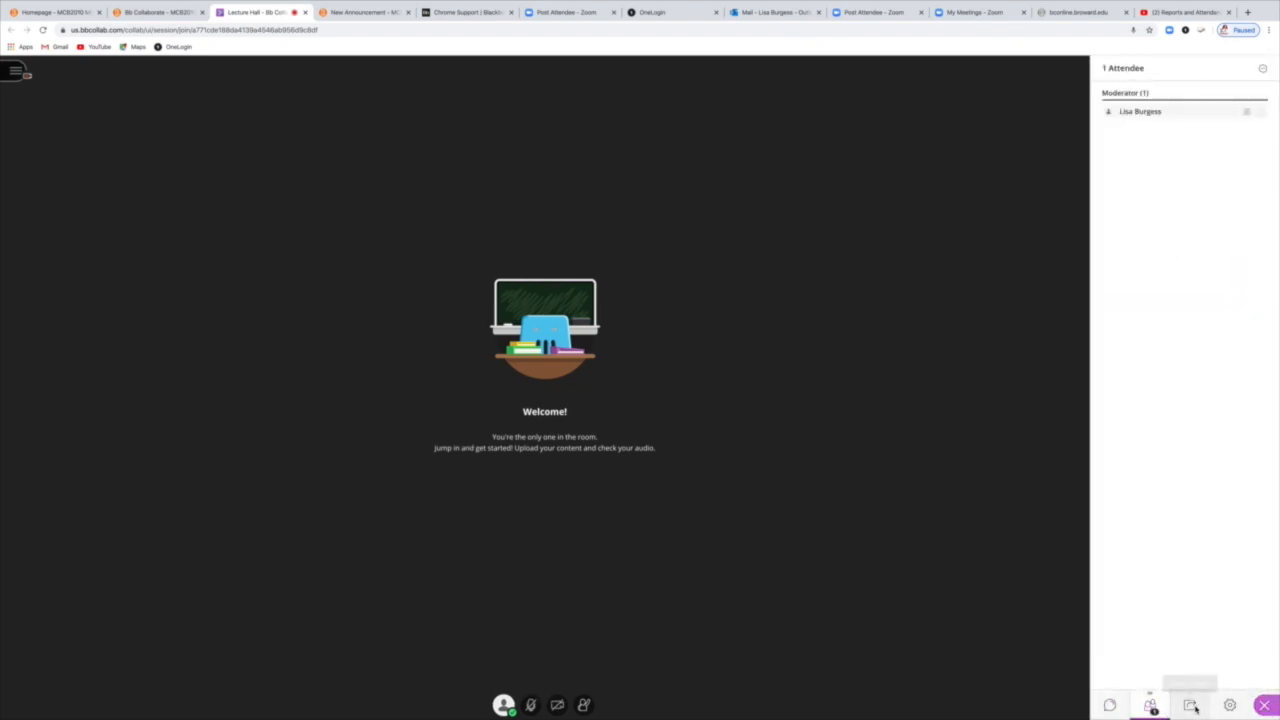
{"action": "left_click", "coordinate": [1189, 706]}
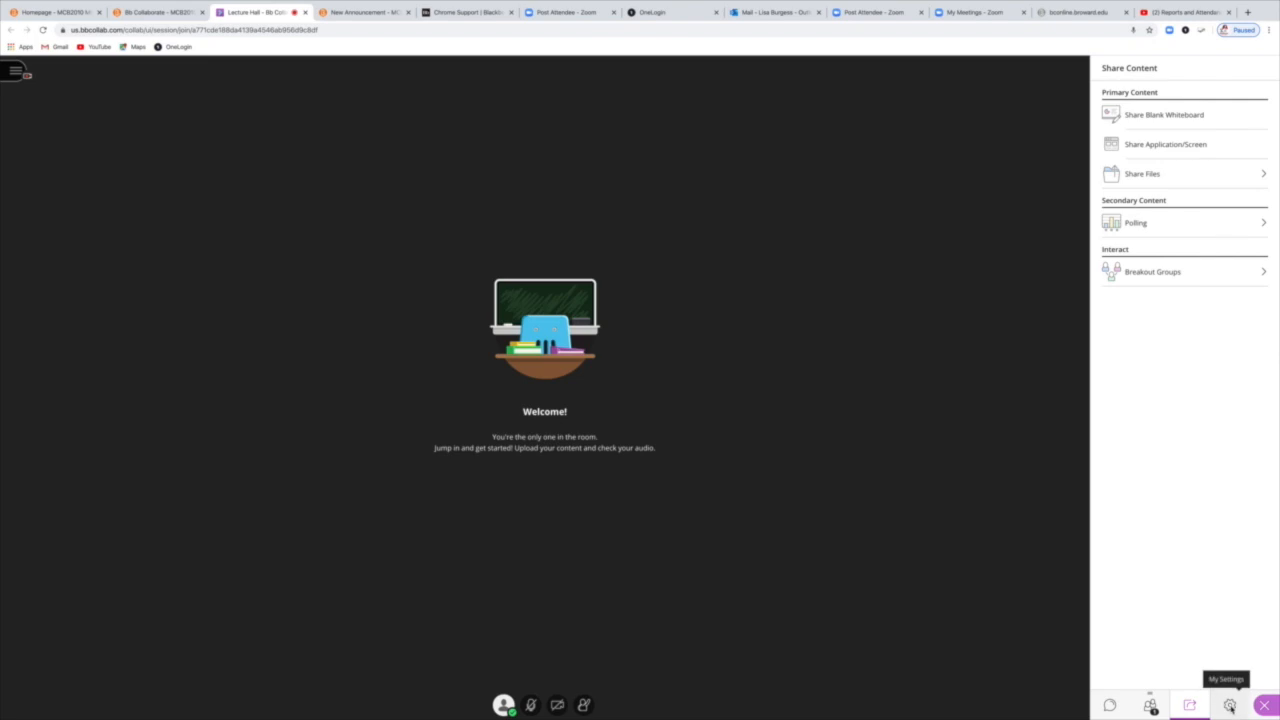
{"action": "left_click", "coordinate": [1229, 706]}
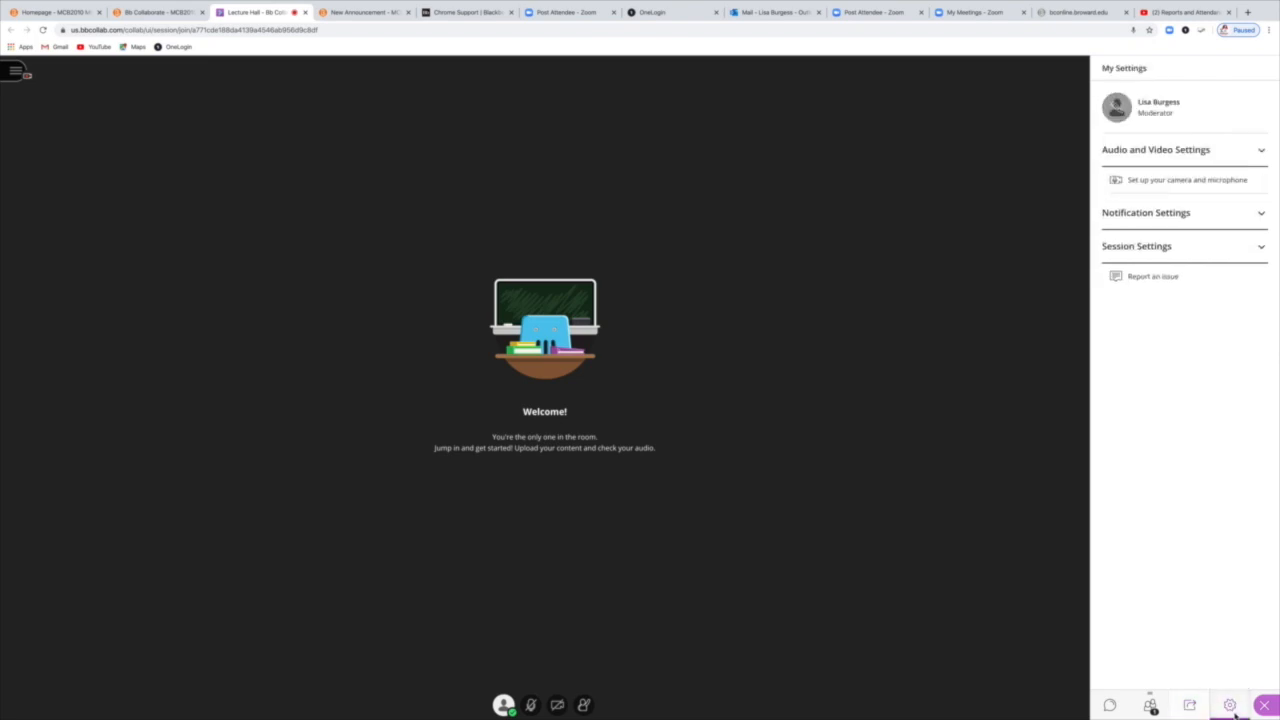
{"action": "left_click", "coordinate": [1109, 706]}
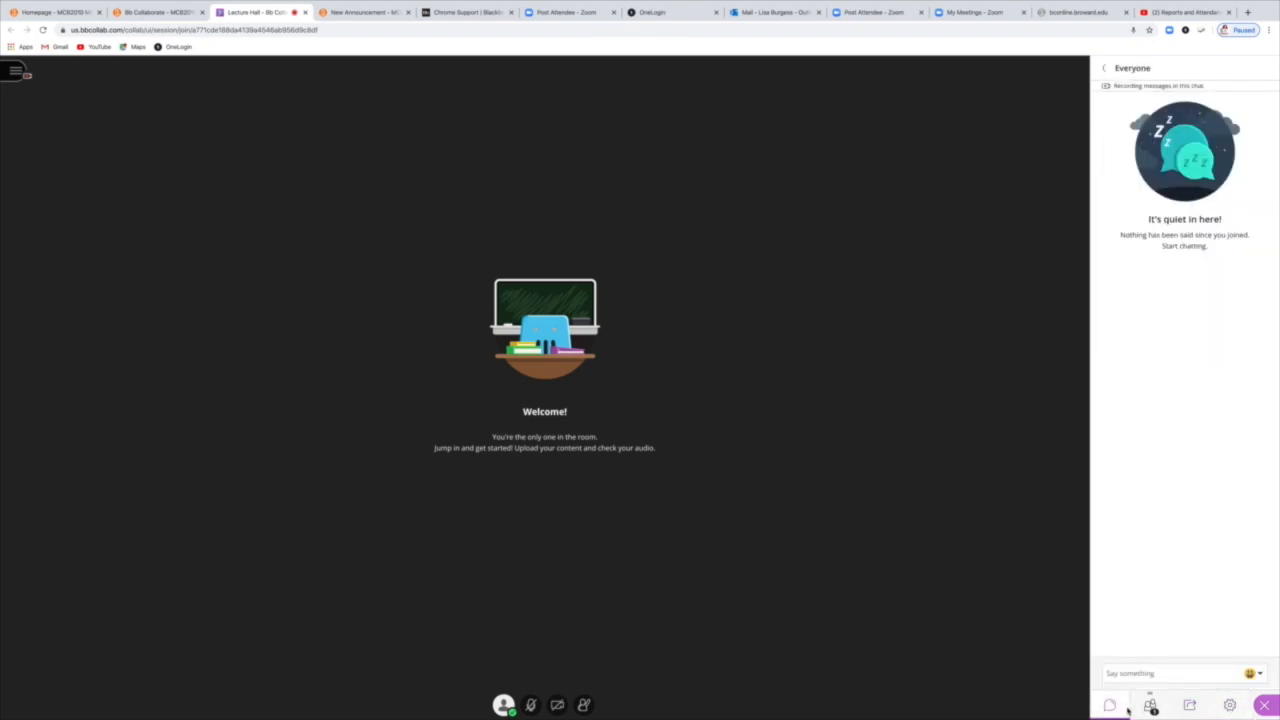
{"action": "left_click", "coordinate": [1264, 705]}
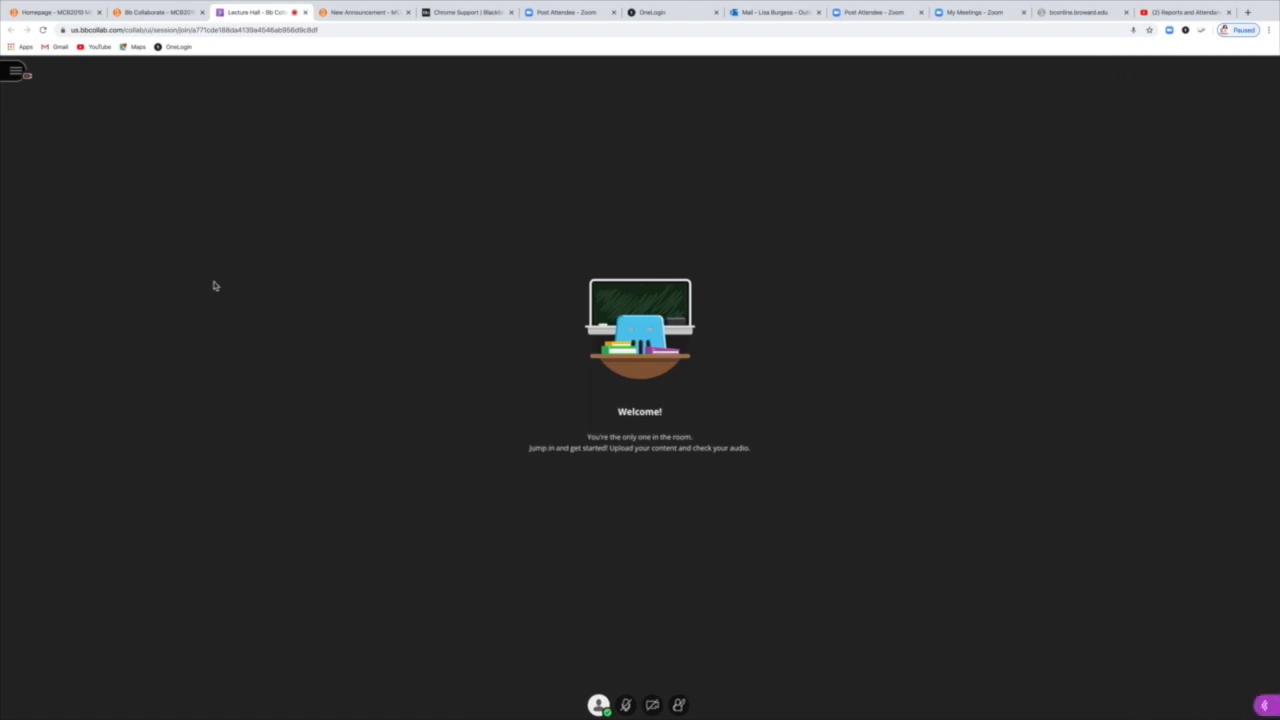
Stop recording the Lecture Hall session and close the session's browser tab.
{"action": "left_click", "coordinate": [15, 72]}
{"action": "left_click", "coordinate": [43, 129]}
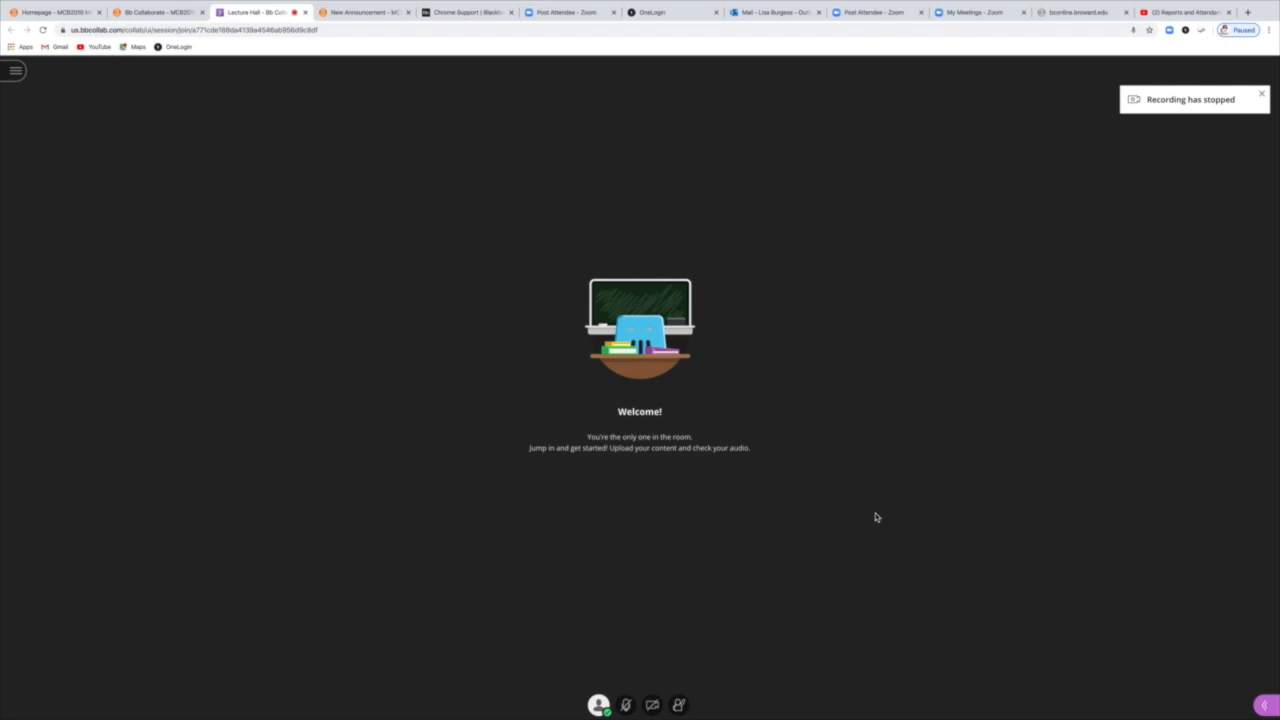
{"action": "left_click", "coordinate": [306, 13]}
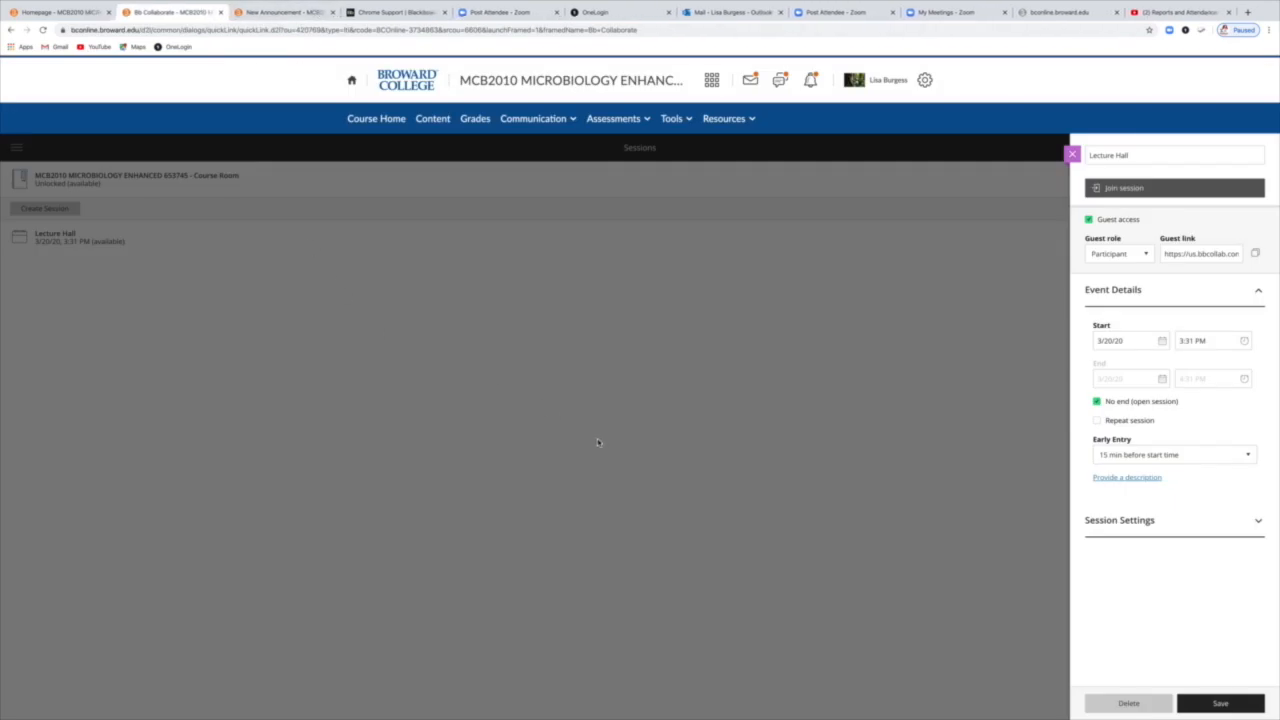
Leave the Lecture Hall session details and copy the link of the recording "Lecture 3/9/2020 Photosynthesis / recording_5".
{"action": "left_click", "coordinate": [603, 469]}
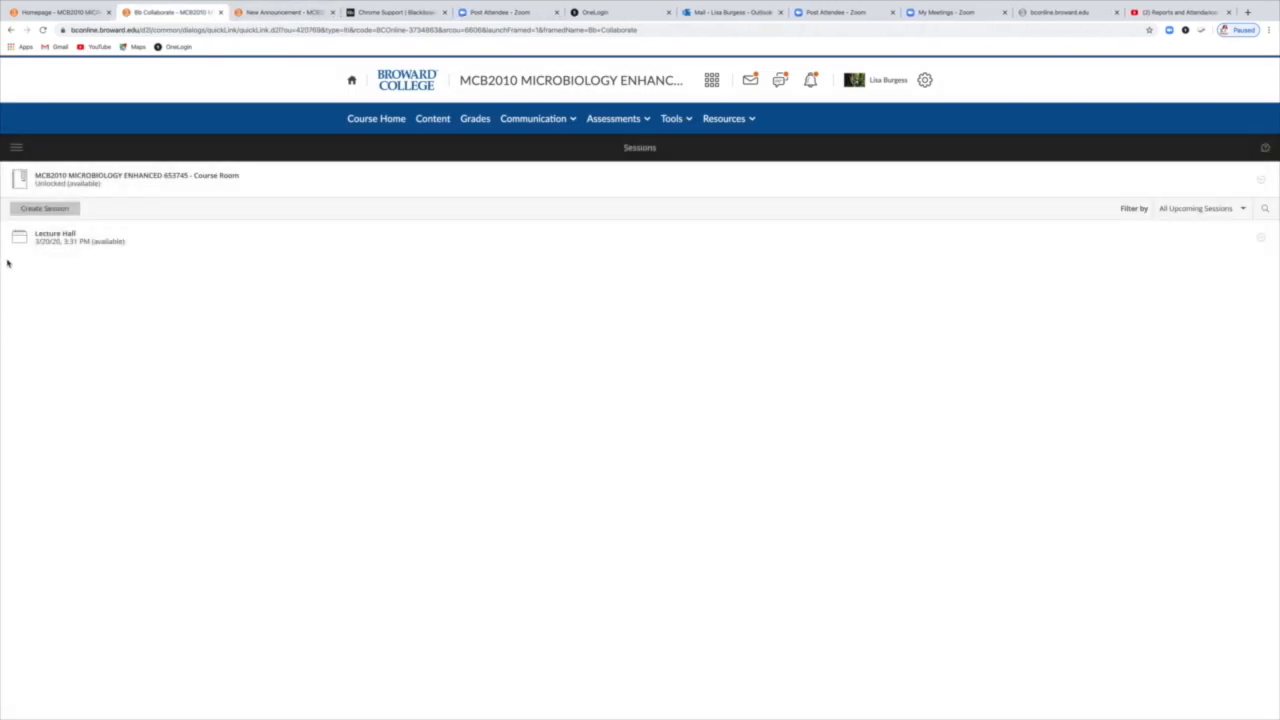
{"action": "left_click", "coordinate": [17, 151]}
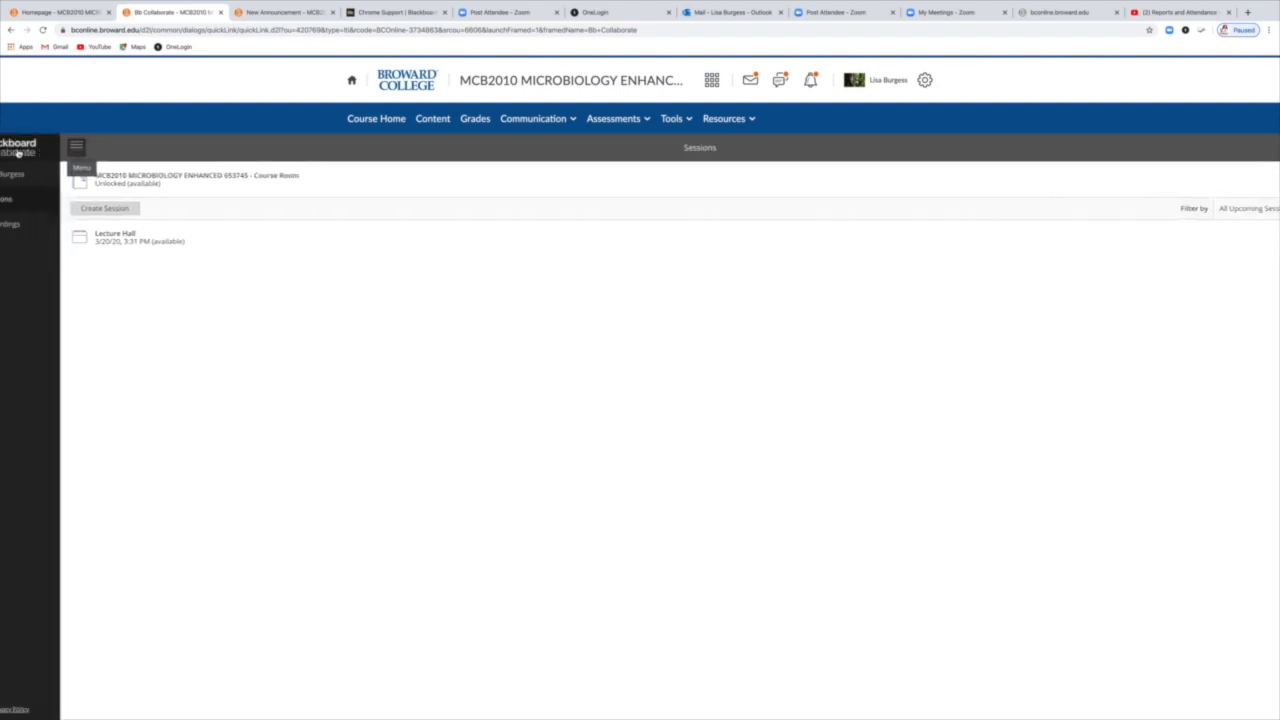
{"action": "left_click", "coordinate": [31, 227]}
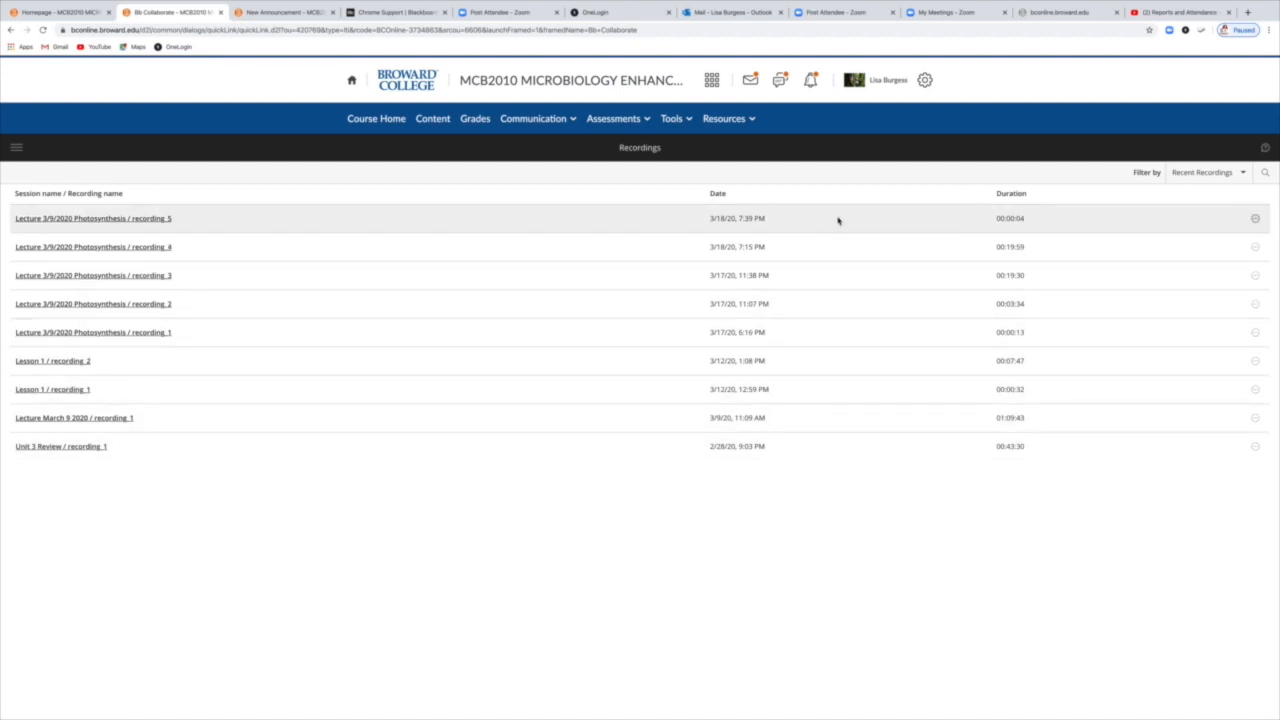
{"action": "left_click", "coordinate": [1254, 220]}
{"action": "left_click", "coordinate": [1157, 318]}
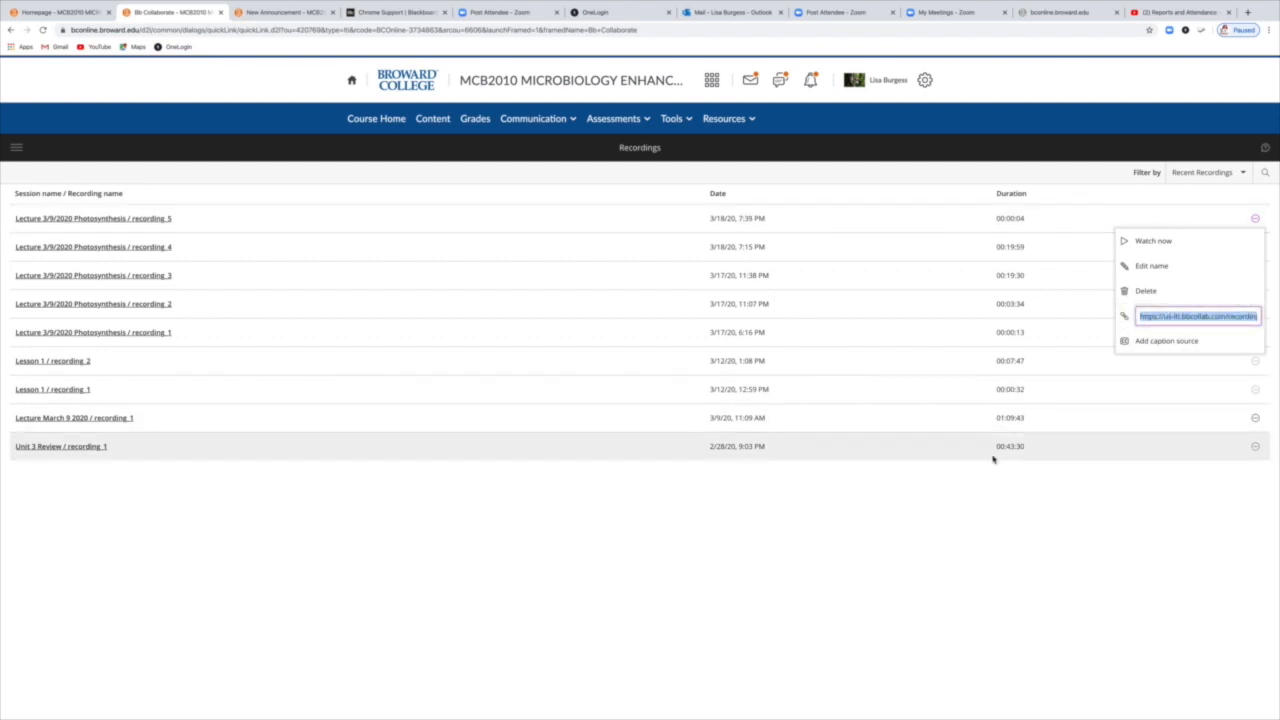
Insert the copied recording link into the Training announcement's content with the link text "My awesome new classroom".
{"action": "left_click", "coordinate": [373, 121]}
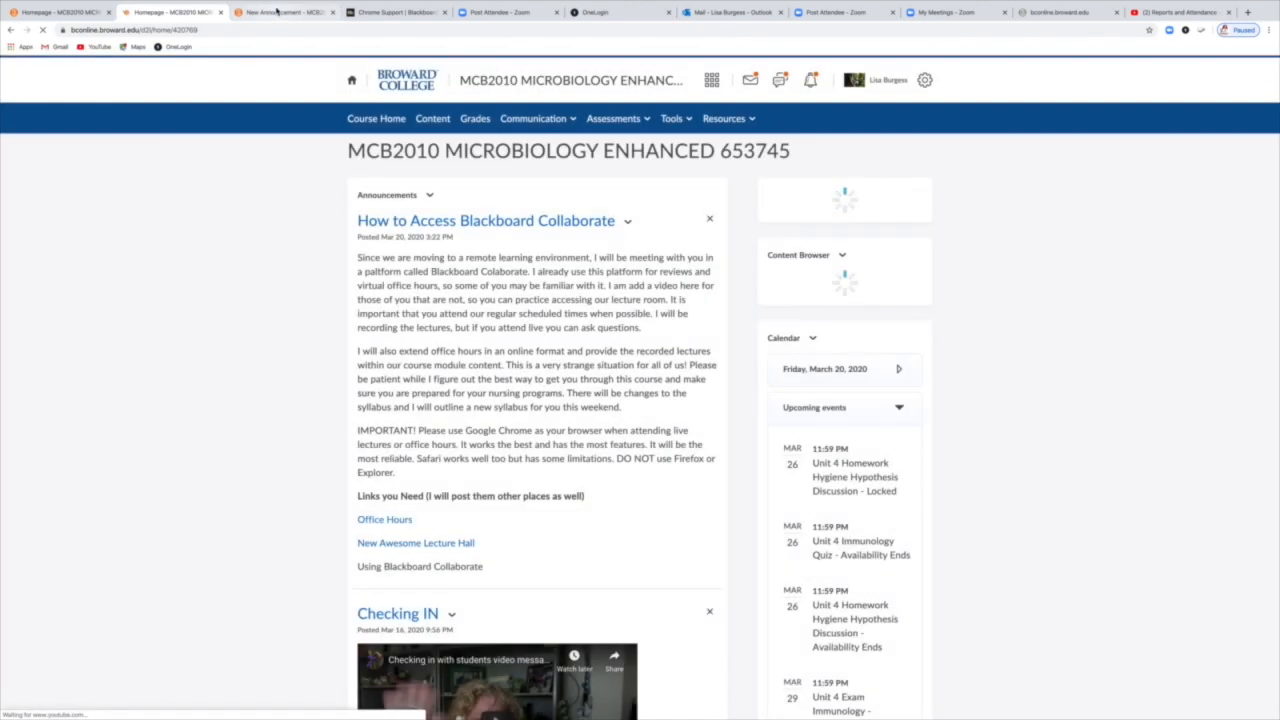
{"action": "left_click", "coordinate": [277, 12]}
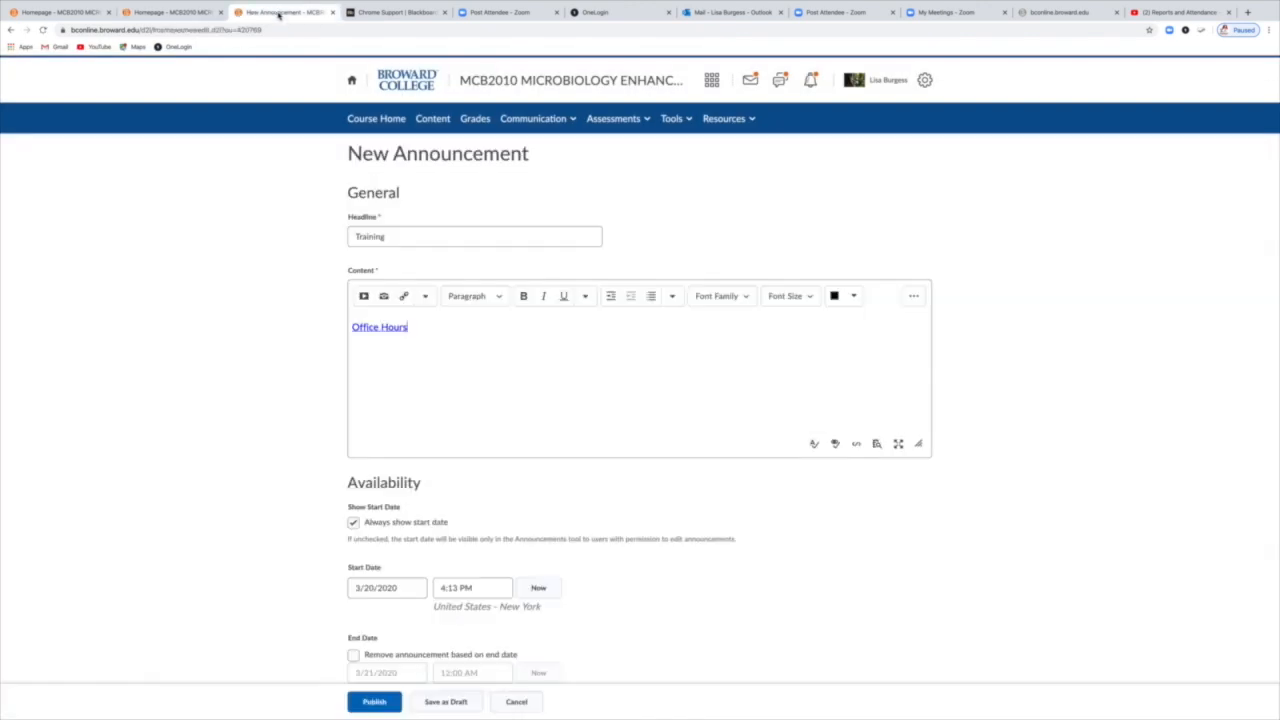
{"action": "left_click", "coordinate": [364, 297]}
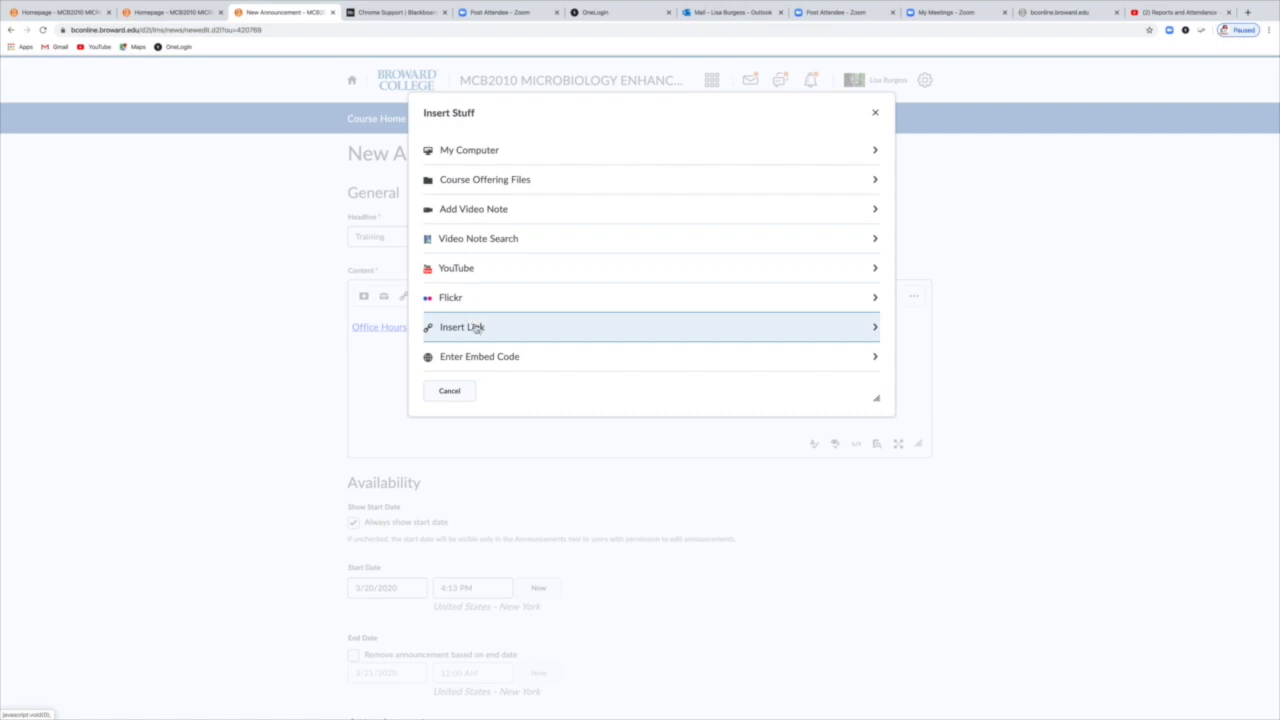
{"action": "left_click", "coordinate": [470, 330]}
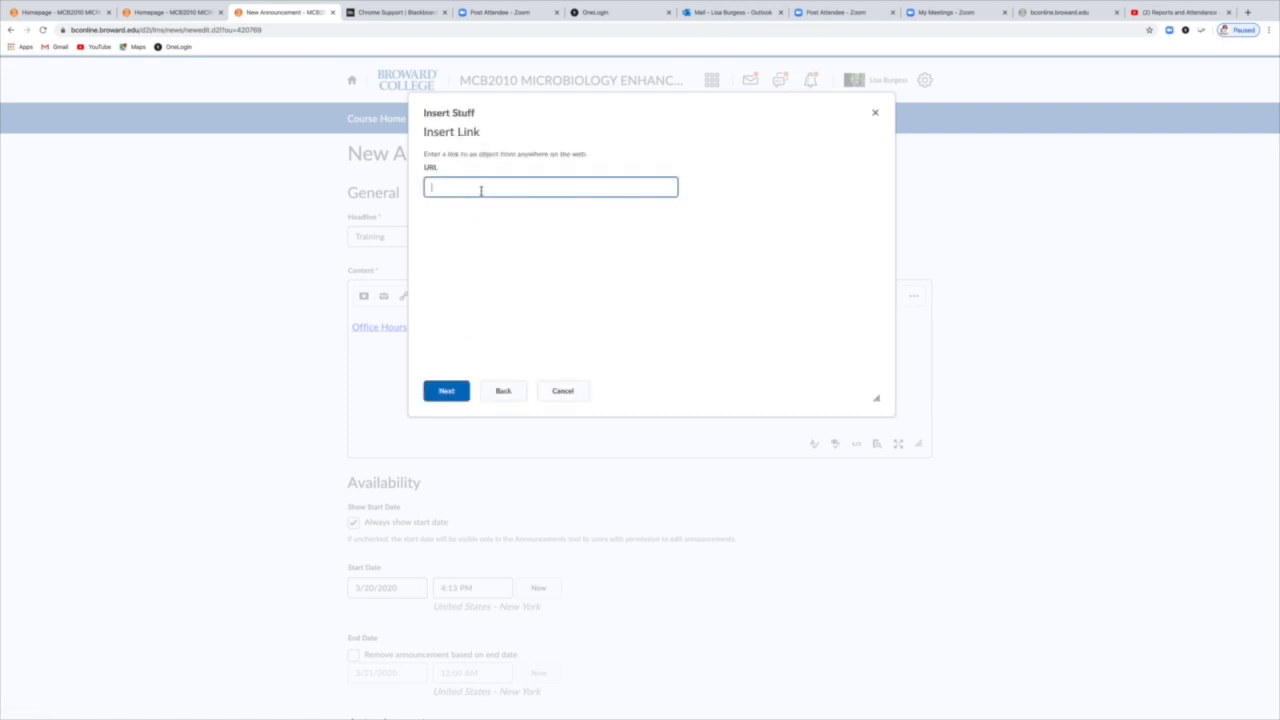
{"action": "key", "text": "ctrl+v"}
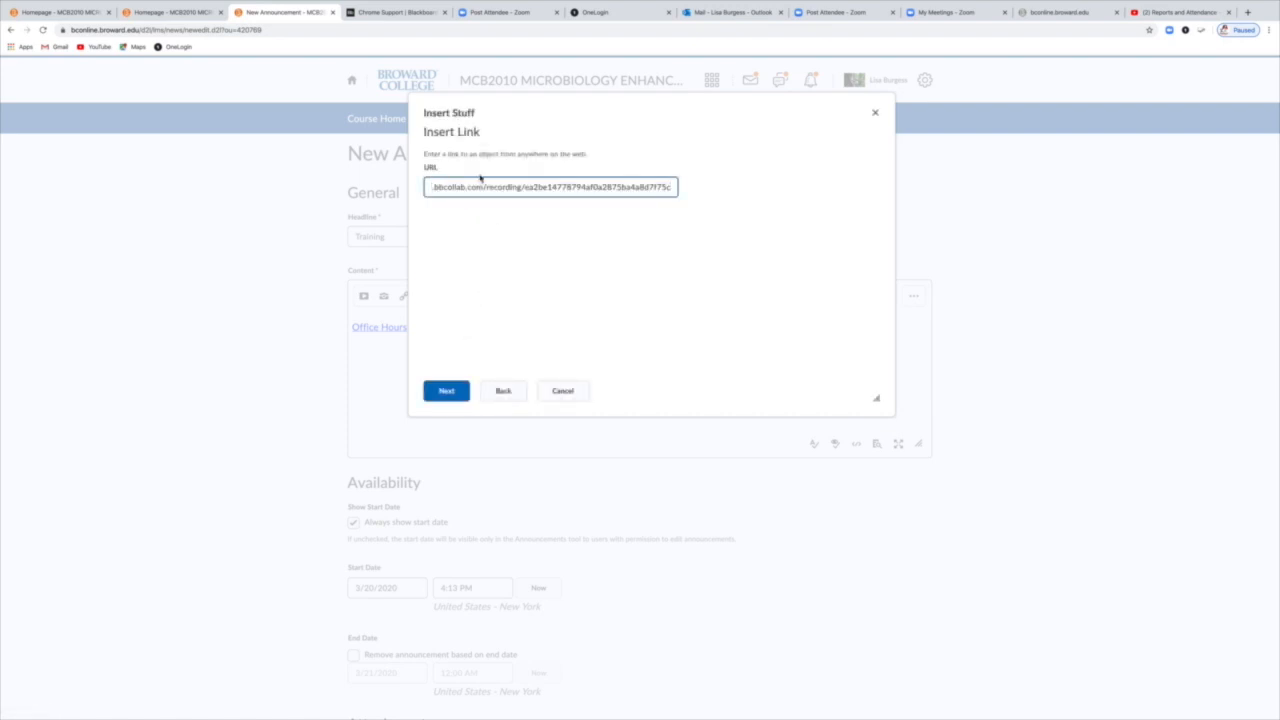
{"action": "left_click", "coordinate": [455, 391]}
{"action": "left_click", "coordinate": [470, 236]}
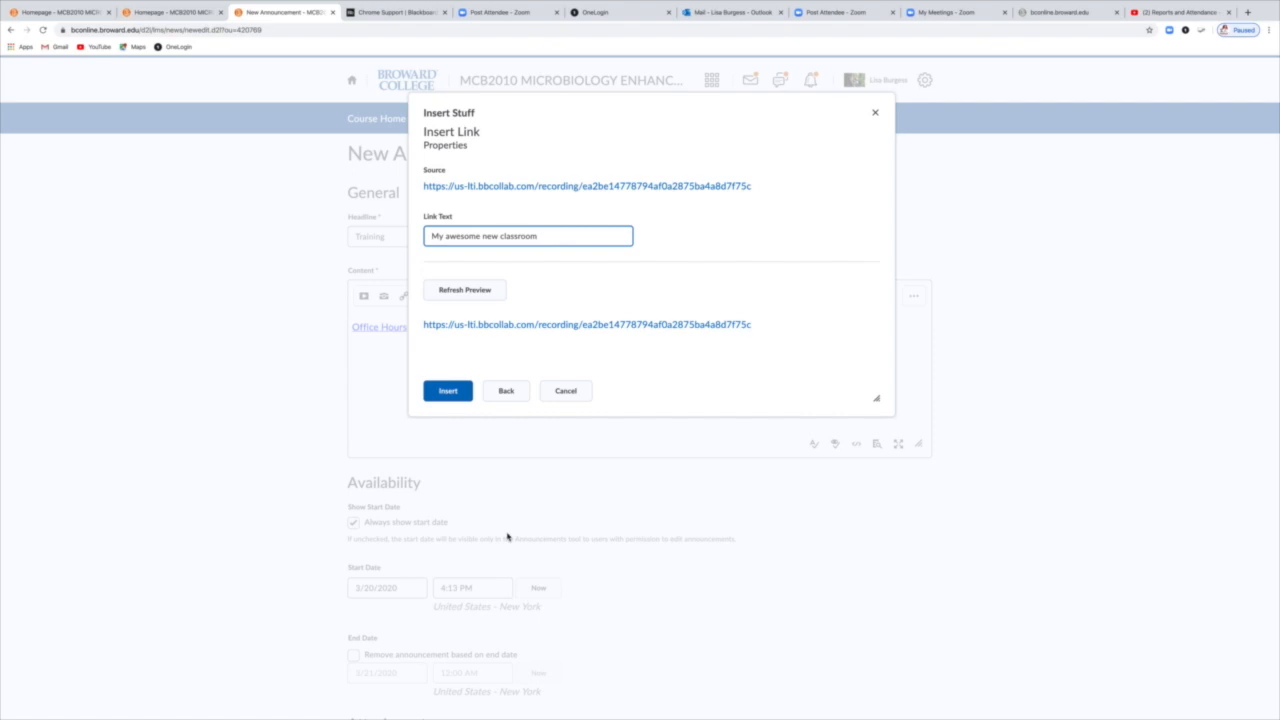
{"action": "left_click", "coordinate": [448, 391]}
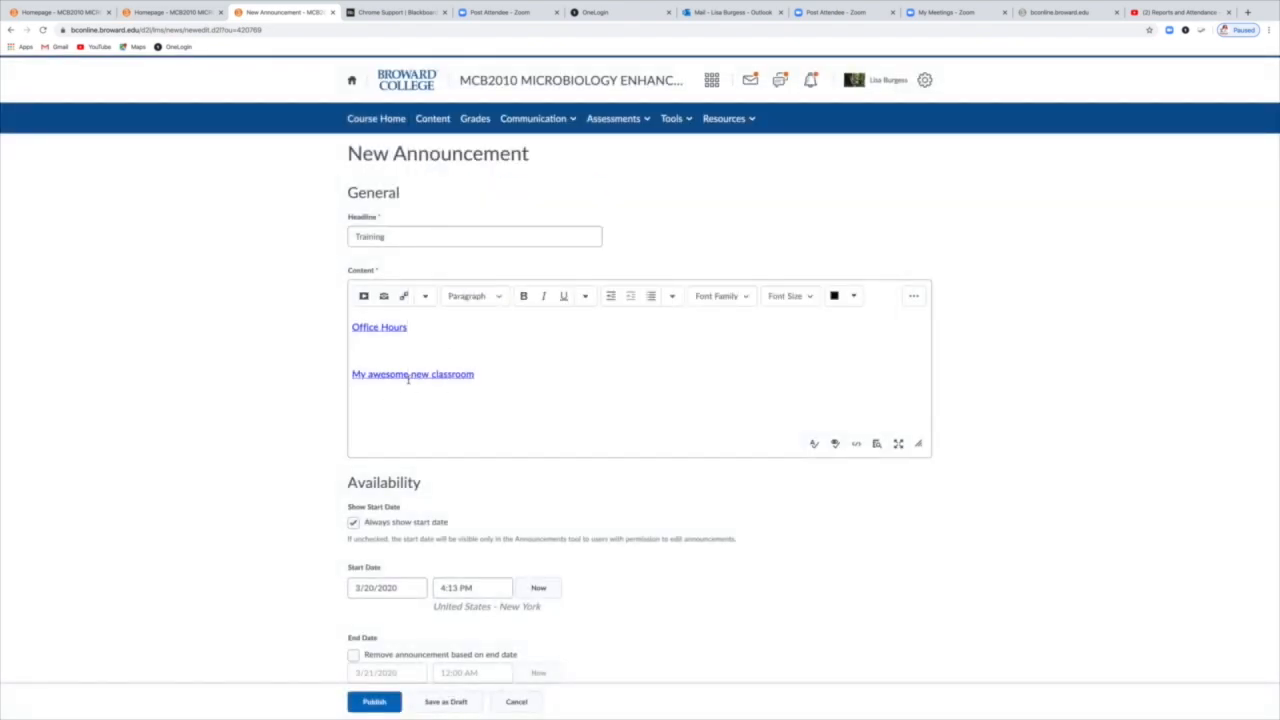
{"action": "triple_click", "coordinate": [414, 329]}
{"action": "triple_click", "coordinate": [494, 377]}
Reopen Bb Collaborate from the course homepage and copy the link of the recording "Lecture Hall / recording_1".
{"action": "left_click", "coordinate": [175, 12]}
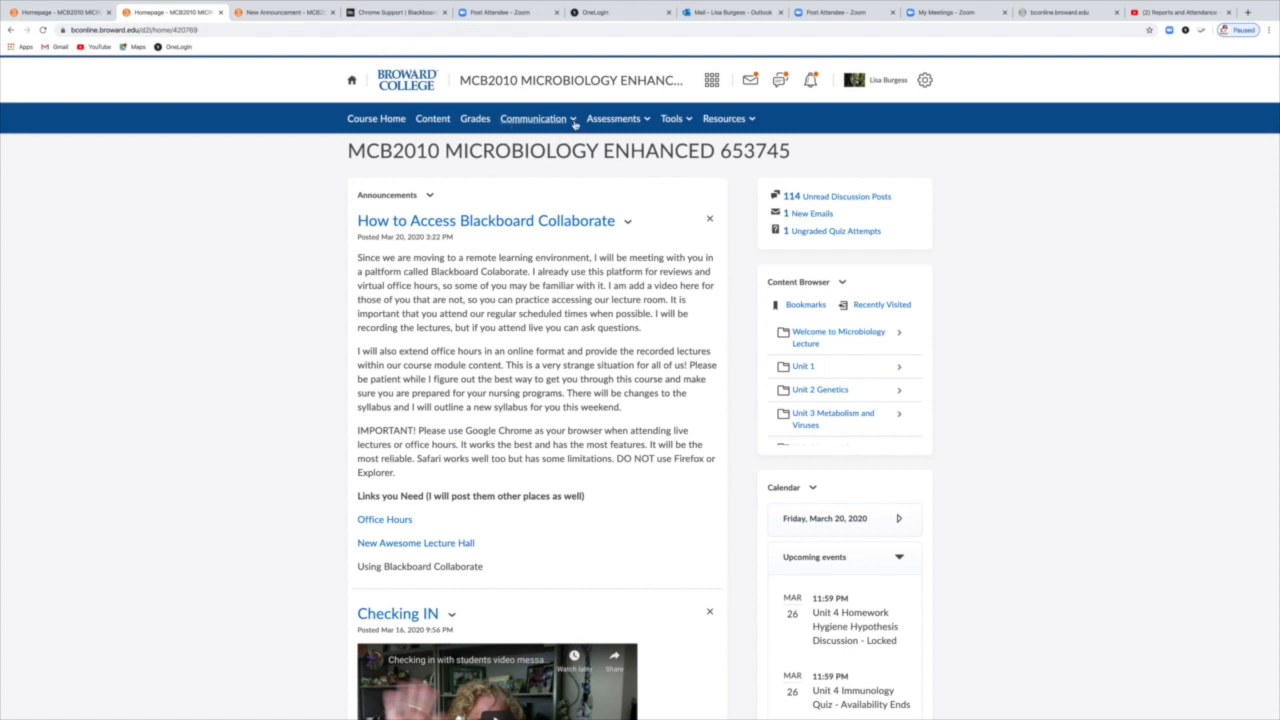
{"action": "left_click", "coordinate": [573, 122]}
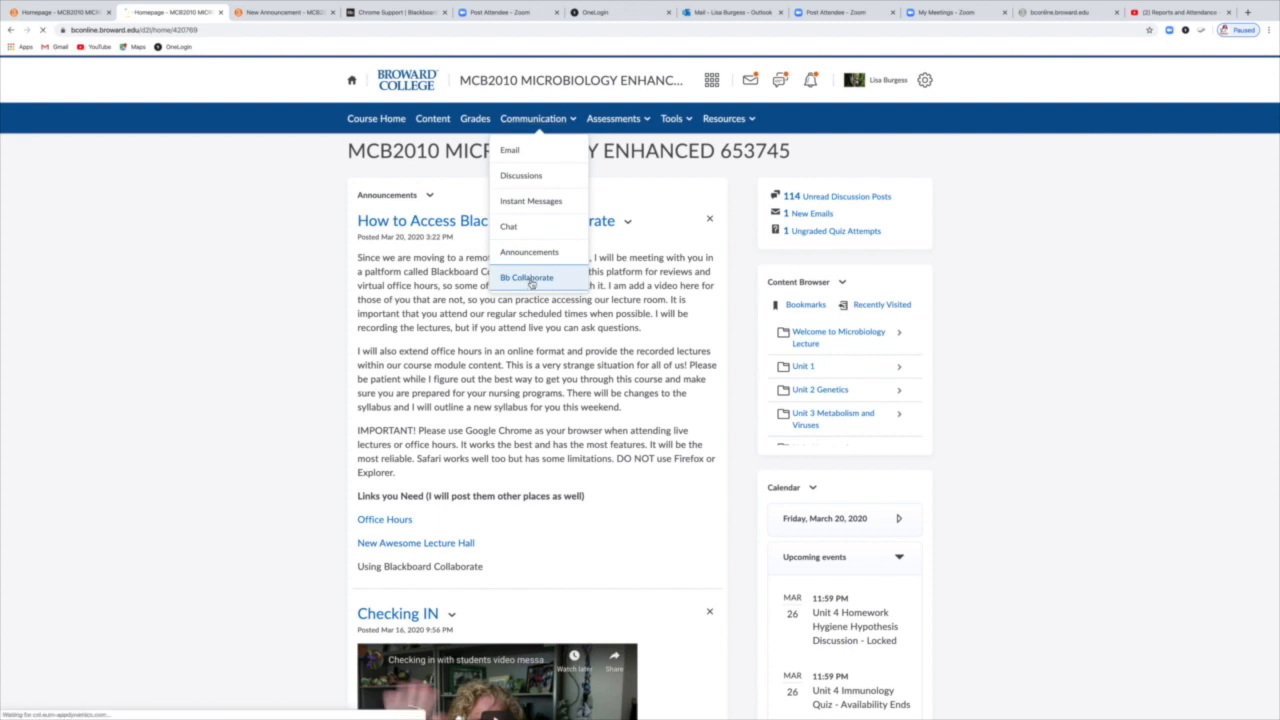
{"action": "left_click", "coordinate": [527, 281]}
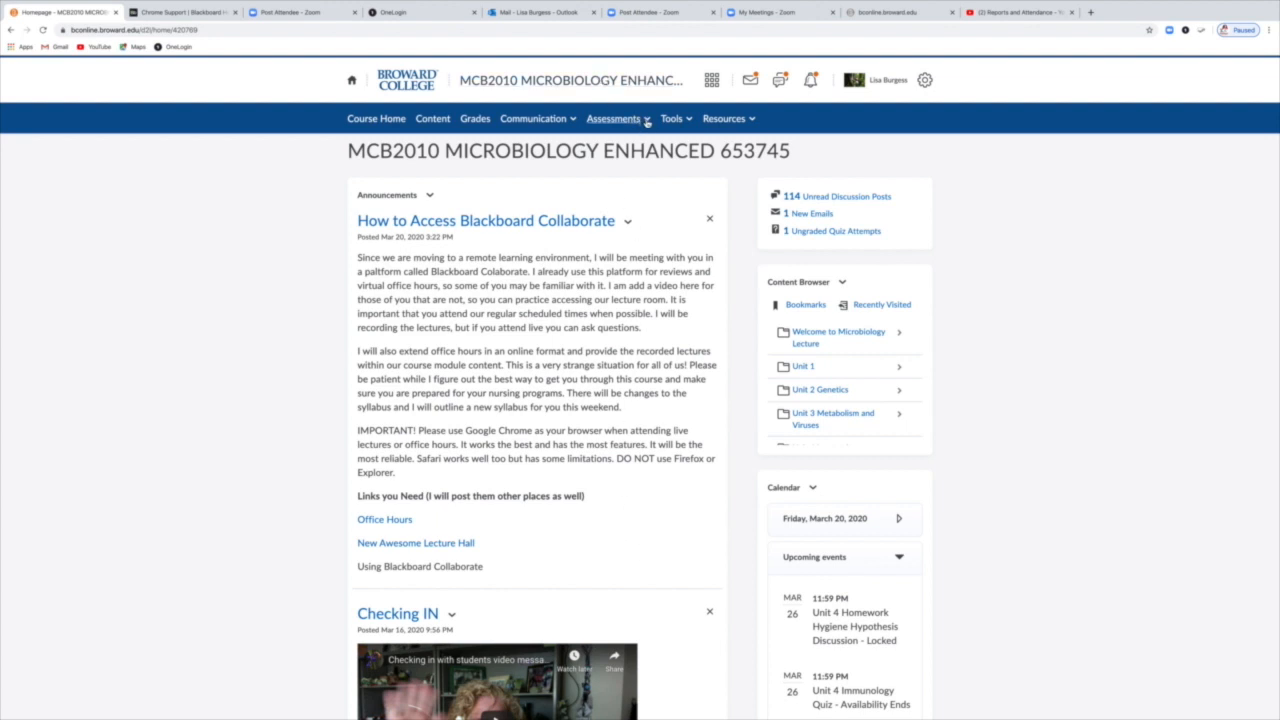
{"action": "left_click", "coordinate": [575, 122]}
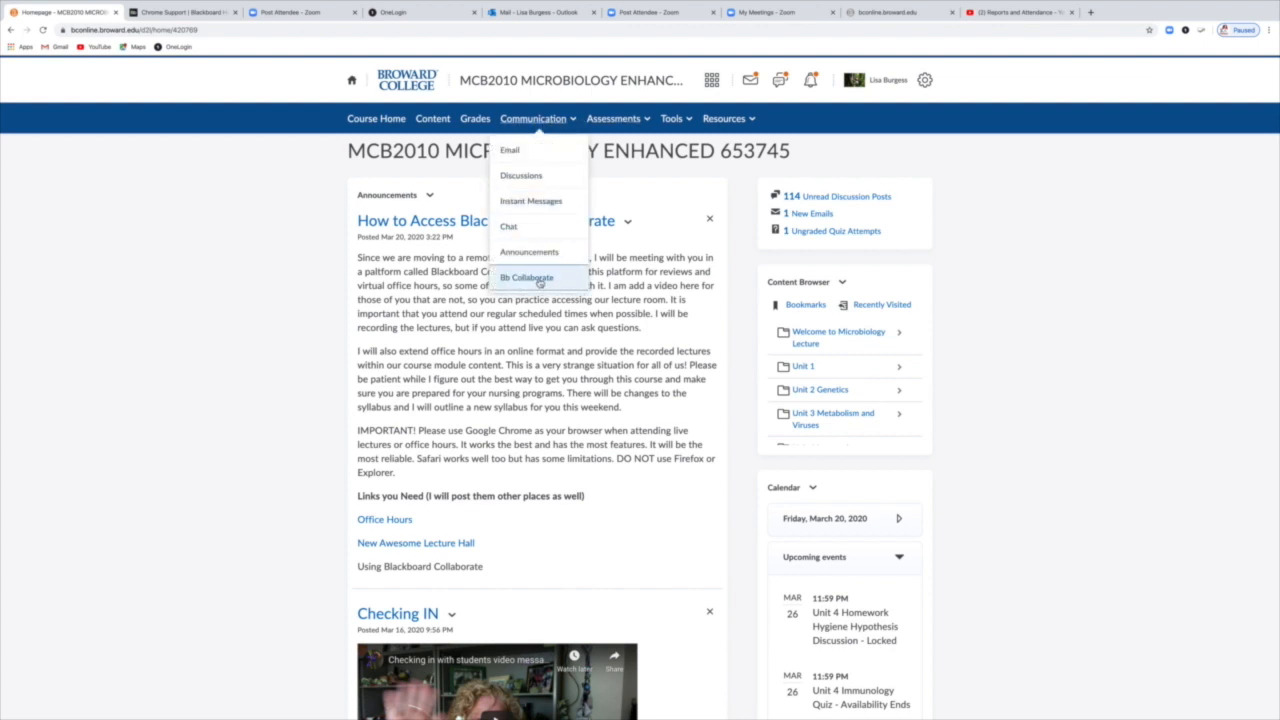
{"action": "left_click", "coordinate": [540, 279]}
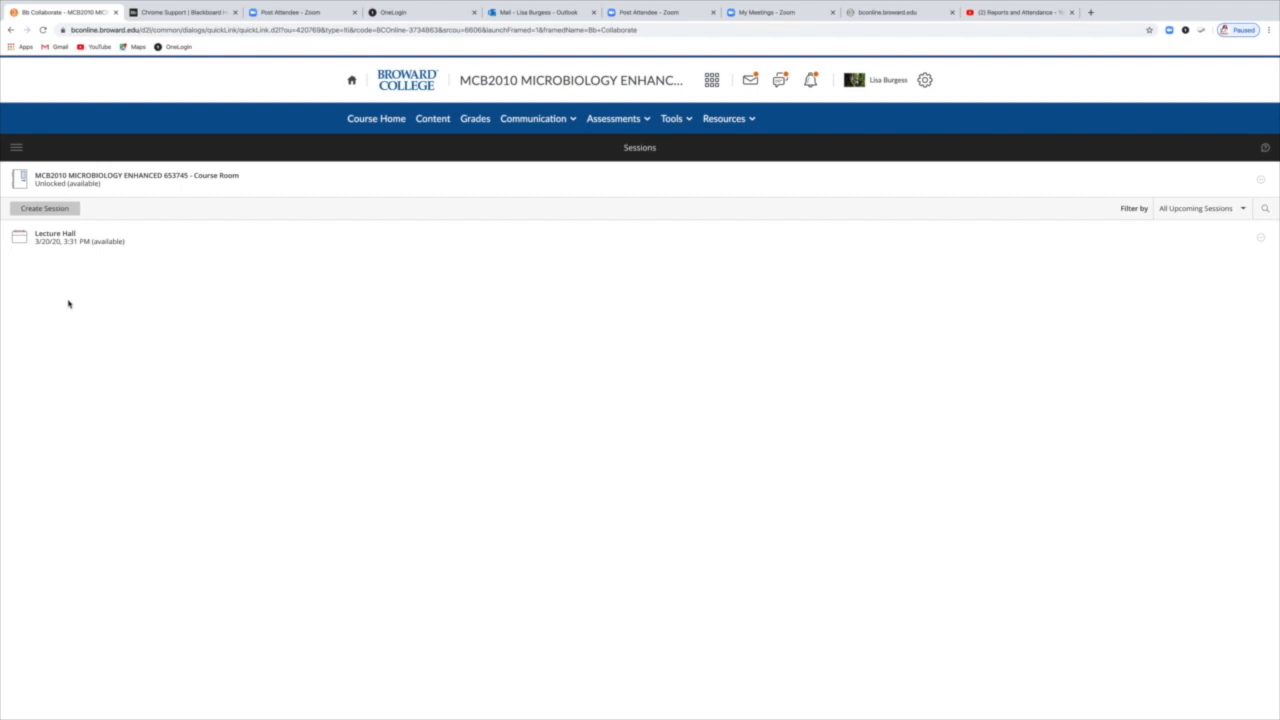
{"action": "left_click", "coordinate": [16, 148]}
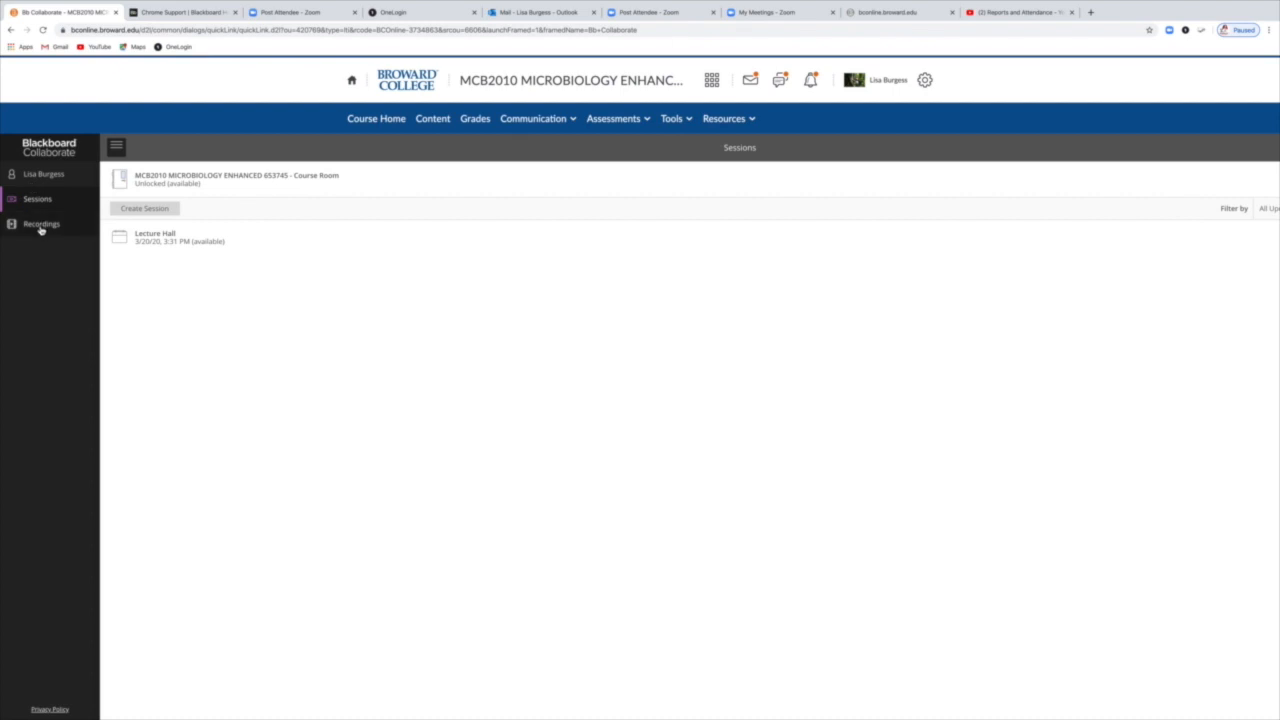
{"action": "left_click", "coordinate": [40, 224]}
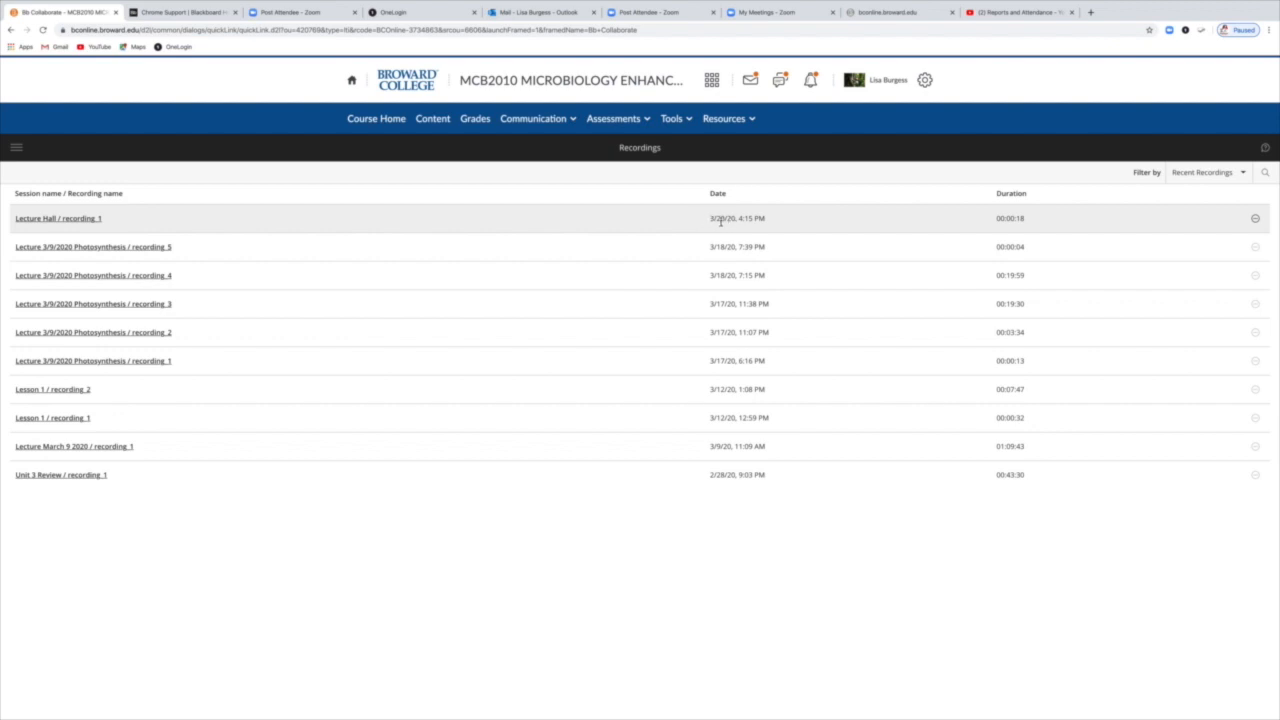
{"action": "left_click", "coordinate": [1255, 218]}
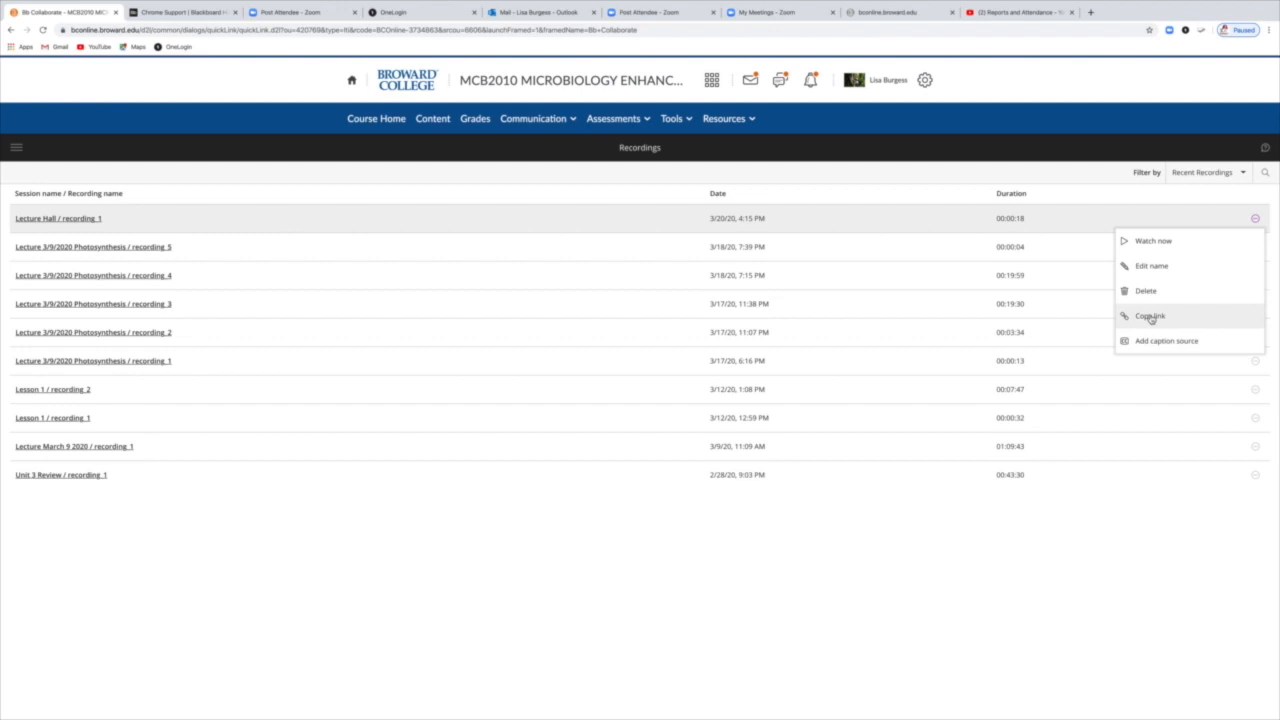
{"action": "left_click", "coordinate": [1149, 316]}
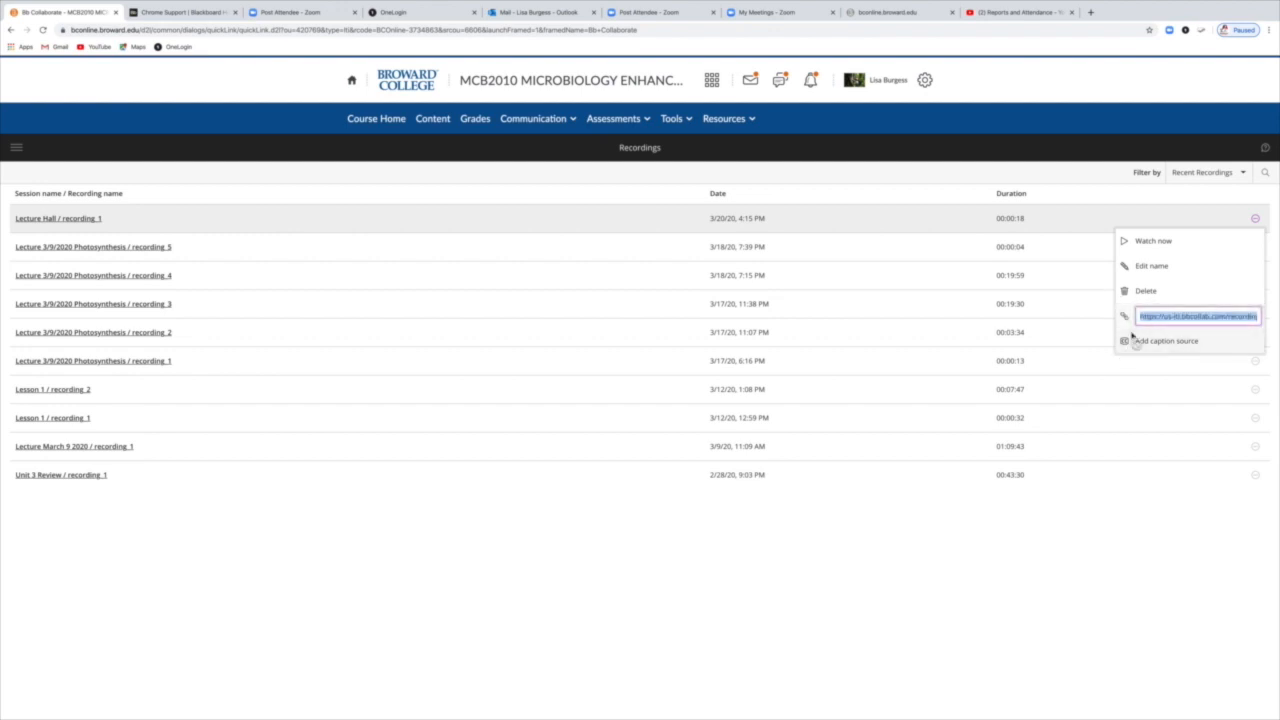
Open the Unit 5 Epidemiology, Antibiotics and Pathogenicity module in the course content.
{"action": "left_click", "coordinate": [435, 121]}
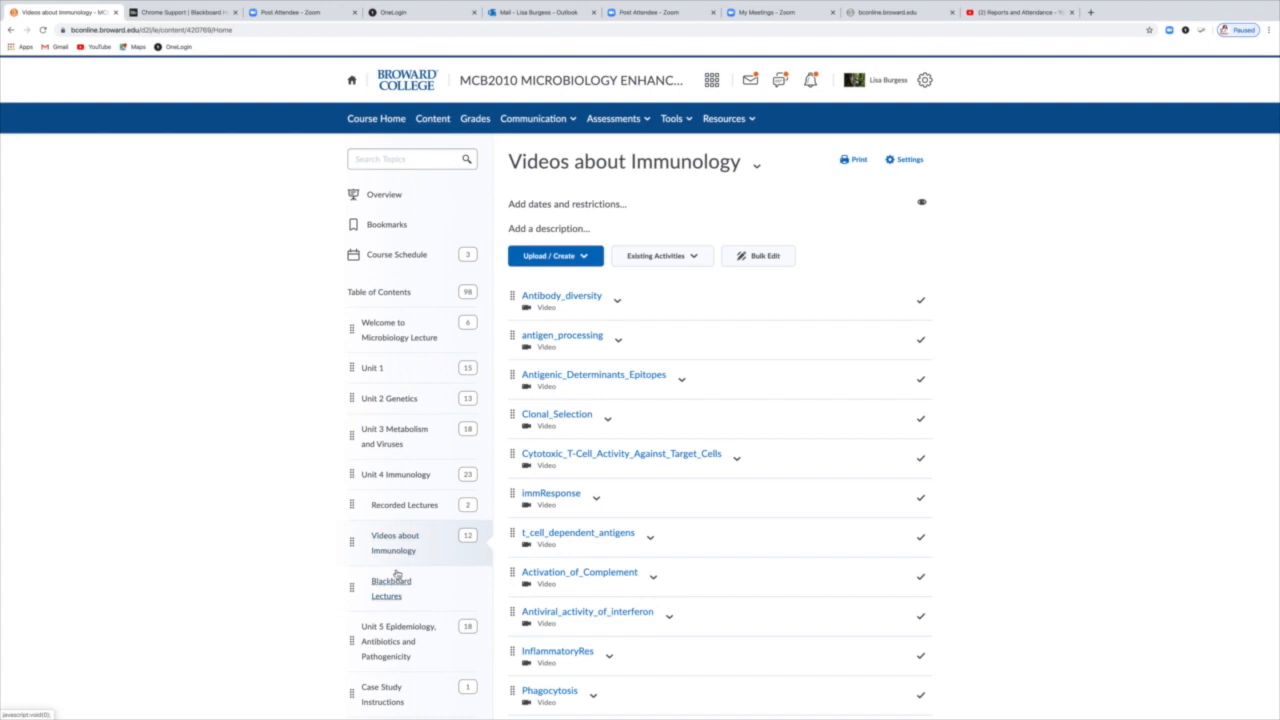
{"action": "scroll", "coordinate": [402, 626], "scroll_direction": "down", "scroll_amount": 2}
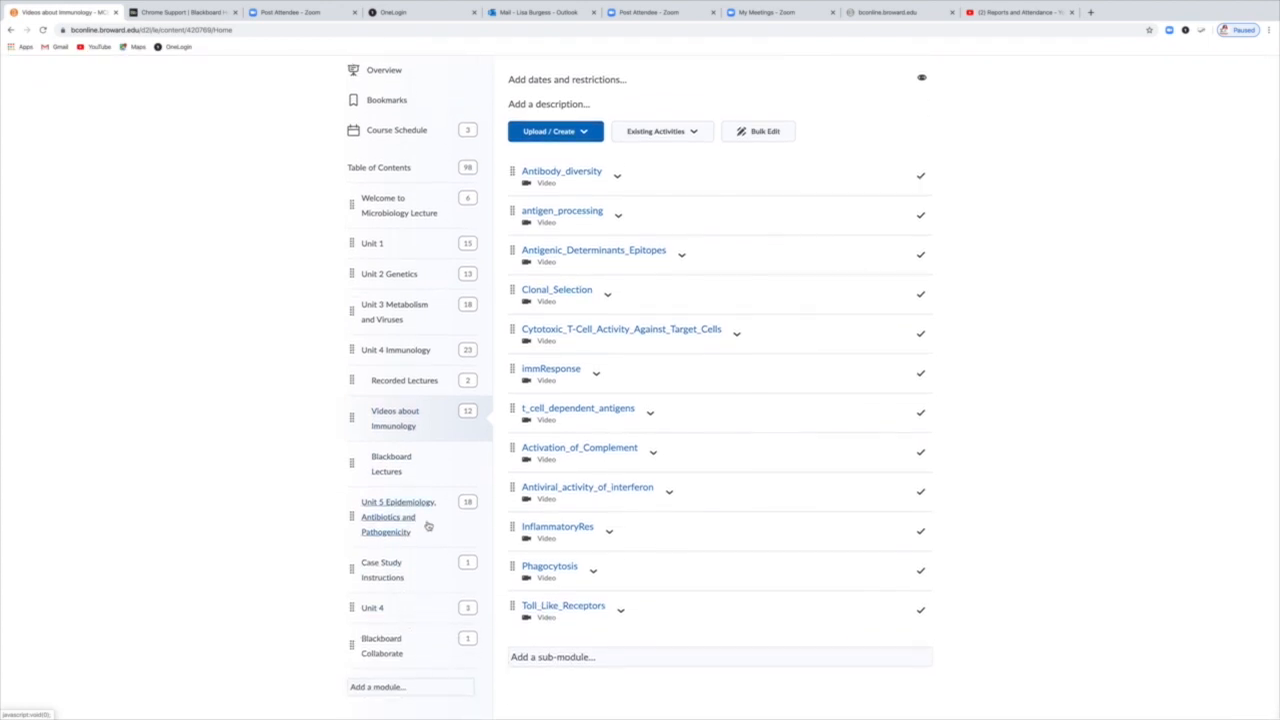
{"action": "left_click", "coordinate": [386, 522]}
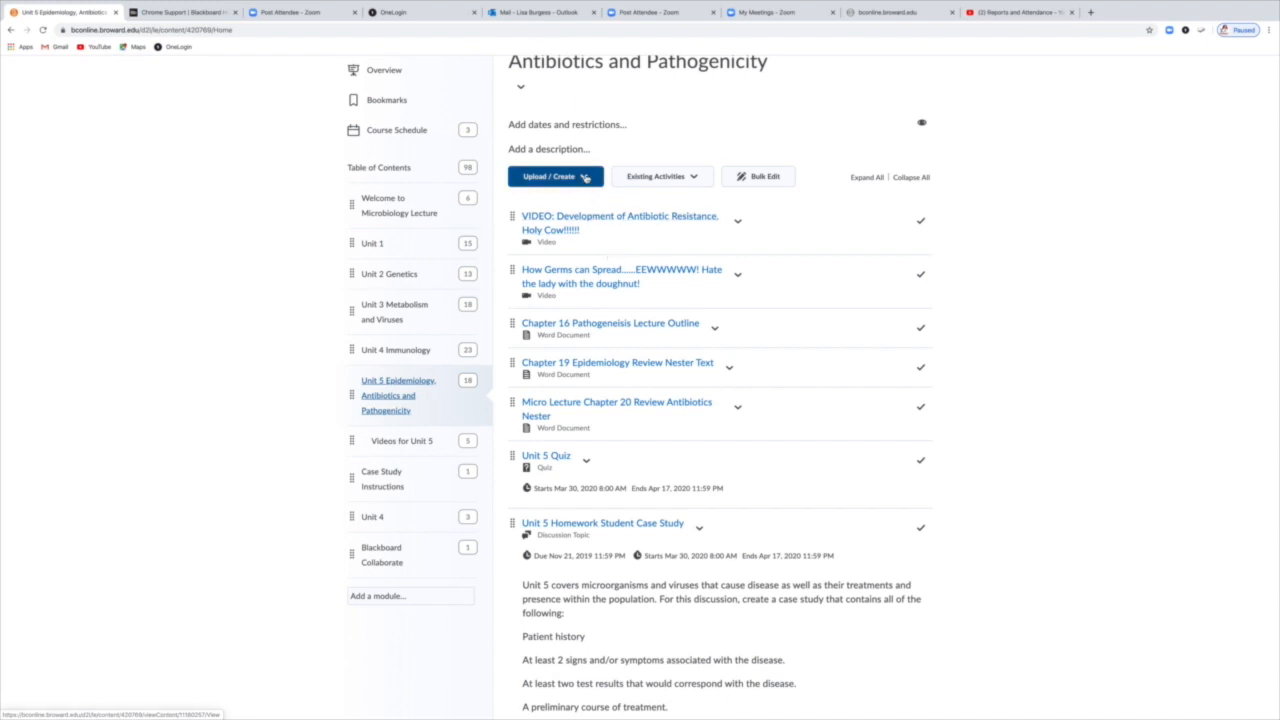
Add a sub-module named "Recorded Lecture" at the end of the Unit 5 Epidemiology, Antibiotics and Pathogenicity module.
{"action": "left_click", "coordinate": [585, 178]}
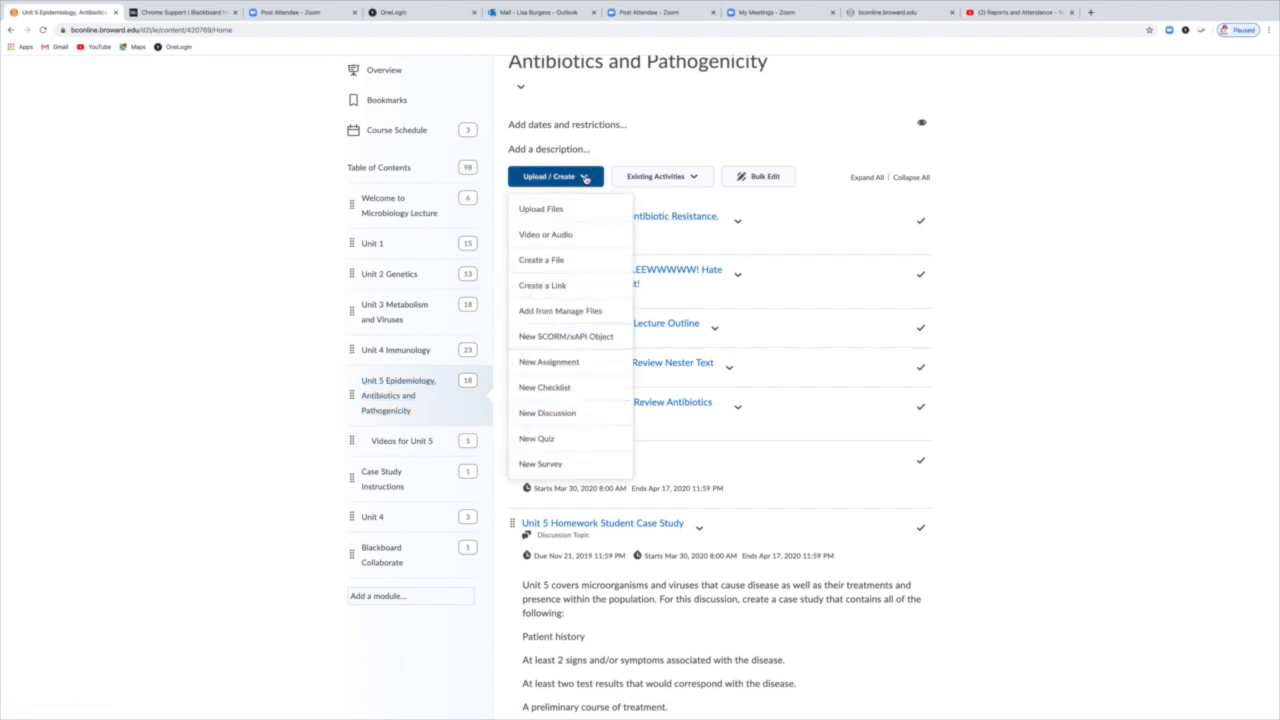
{"action": "left_click", "coordinate": [760, 145]}
{"action": "scroll", "coordinate": [690, 486], "scroll_direction": "down", "scroll_amount": 5}
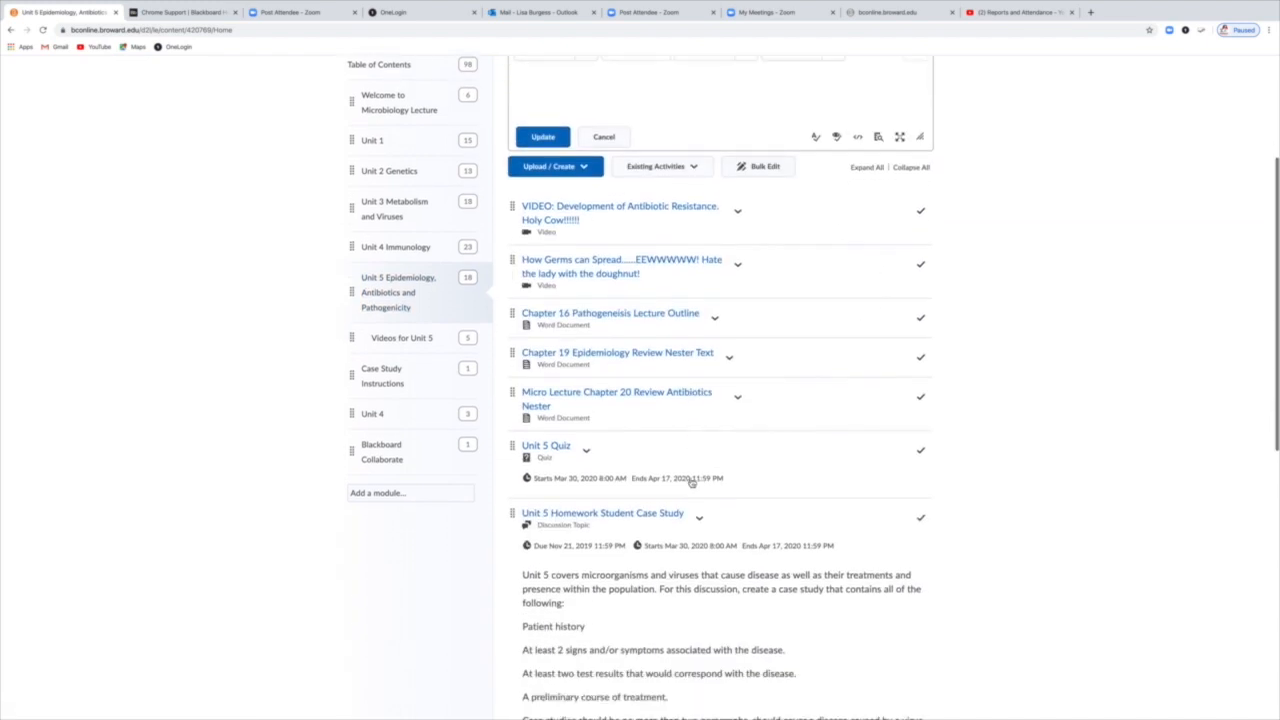
{"action": "scroll", "coordinate": [688, 488], "scroll_direction": "down", "scroll_amount": 3}
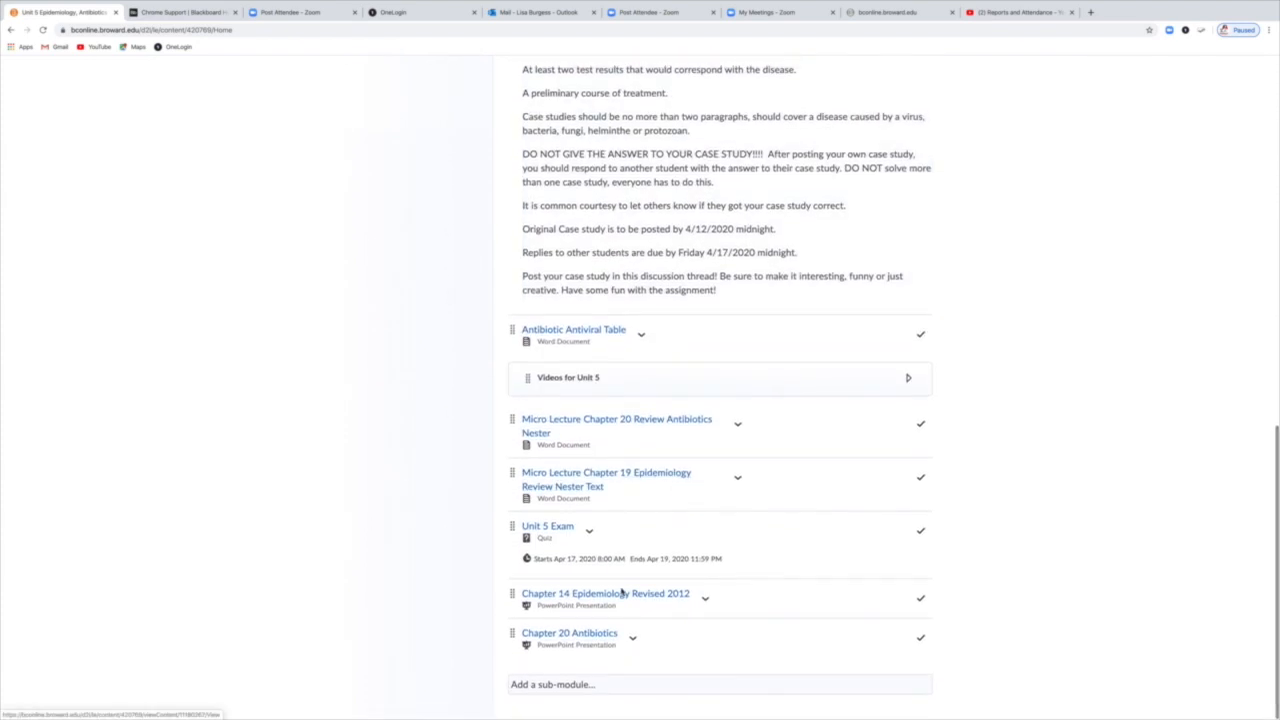
{"action": "left_click", "coordinate": [567, 687]}
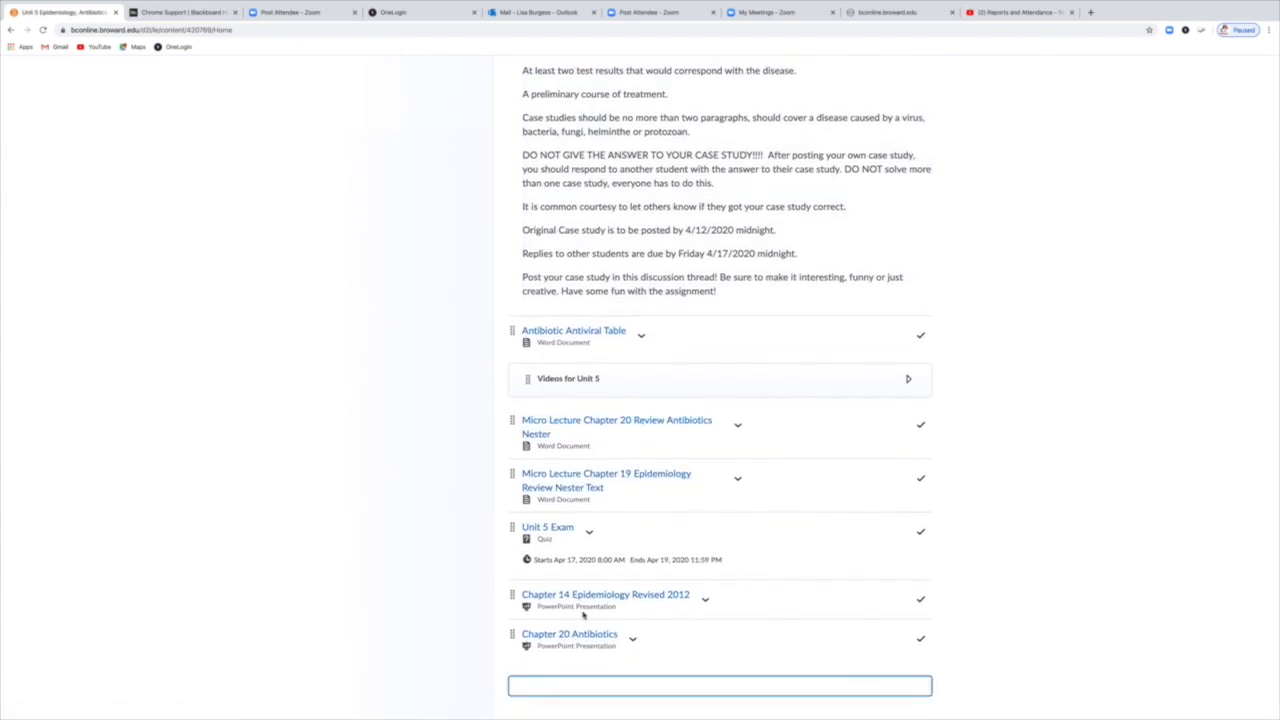
{"action": "type", "text": "Recorded Lecture"}
{"action": "key", "text": "Return"}
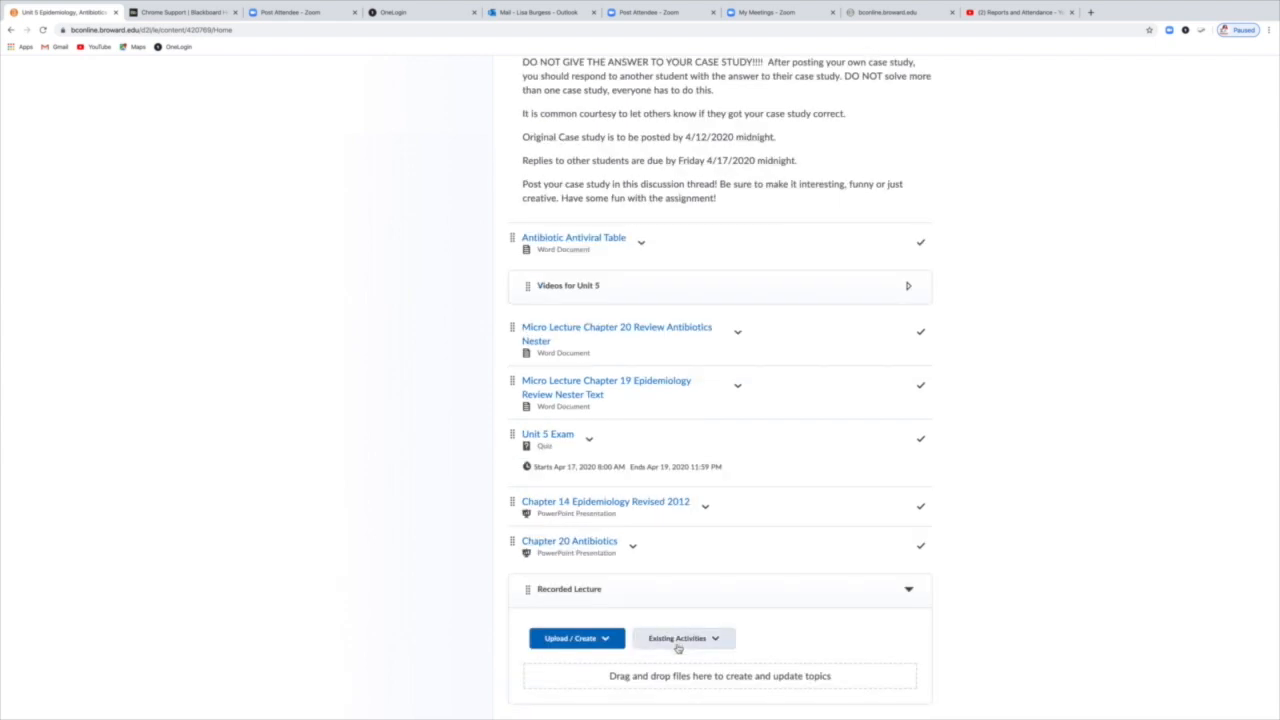
Create a link titled "Antibiotic Lecture" to the copied recording in the Recorded Lecture sub-module, and check its player in full screen.
{"action": "left_click", "coordinate": [606, 642]}
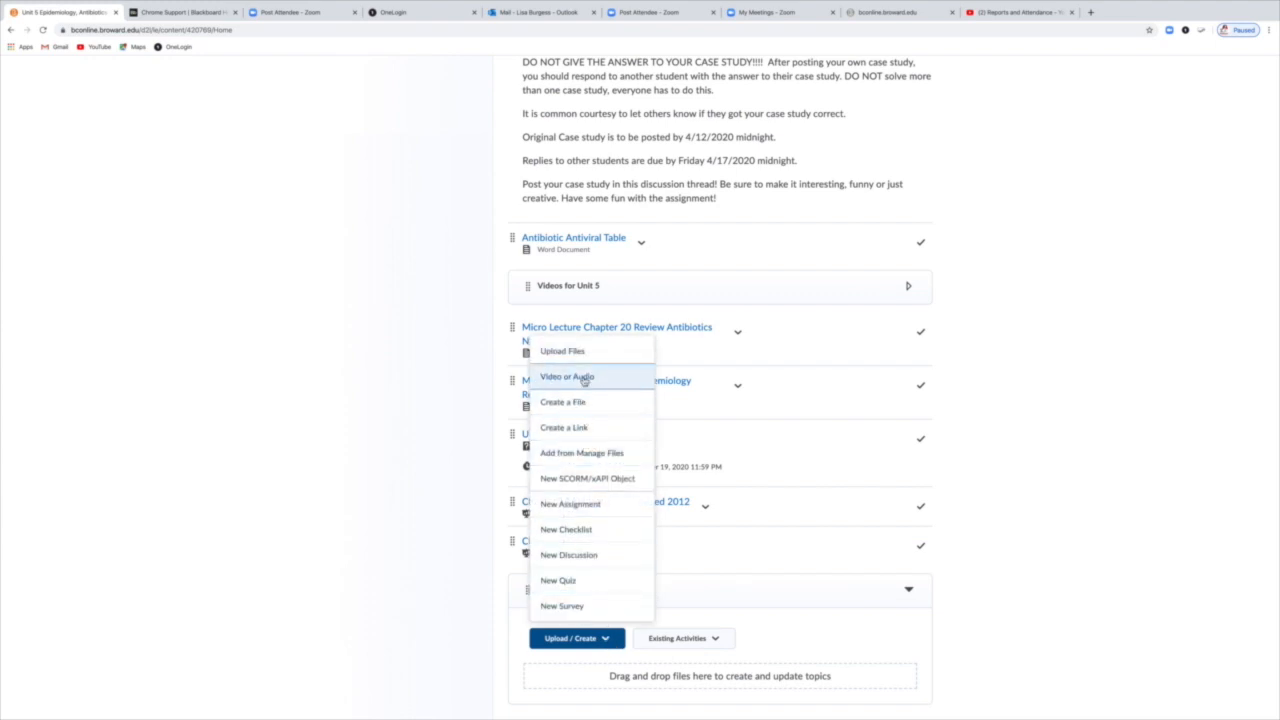
{"action": "left_click", "coordinate": [578, 432]}
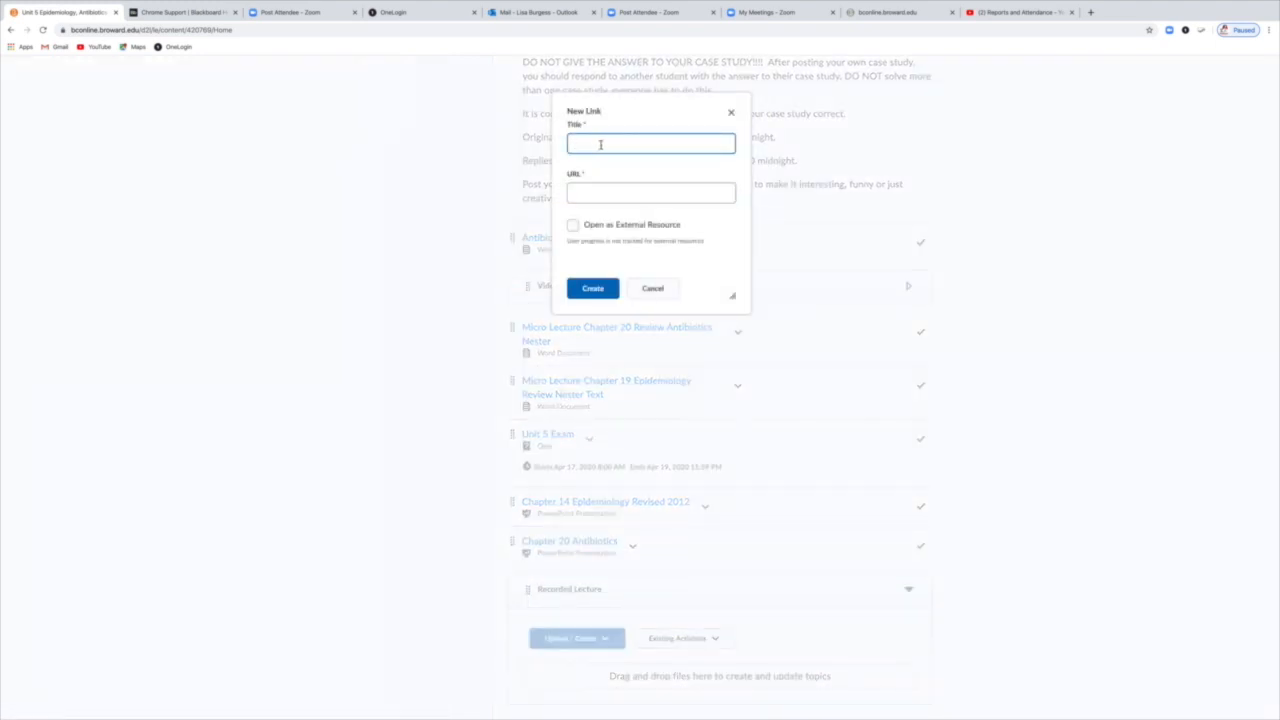
{"action": "type", "text": "Antibiotiv"}
{"action": "type", "text": "Lecture"}
{"action": "left_click", "coordinate": [615, 192]}
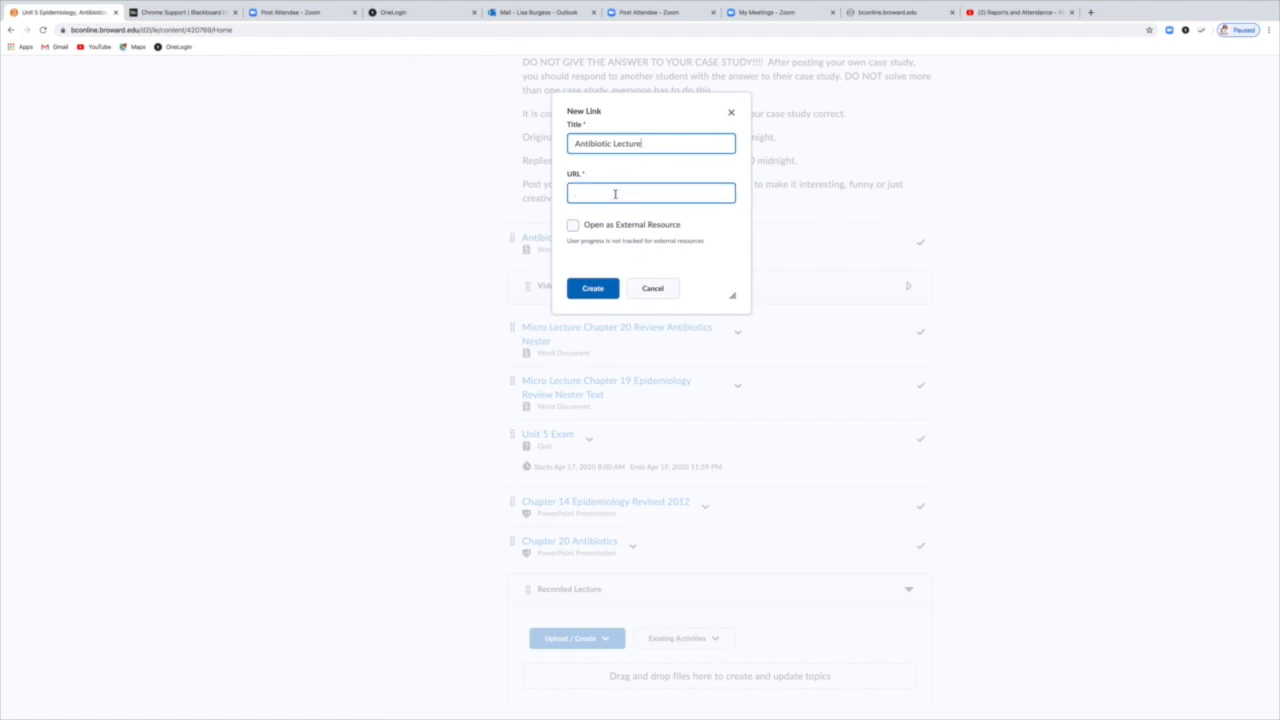
{"action": "key", "text": "ctrl+v"}
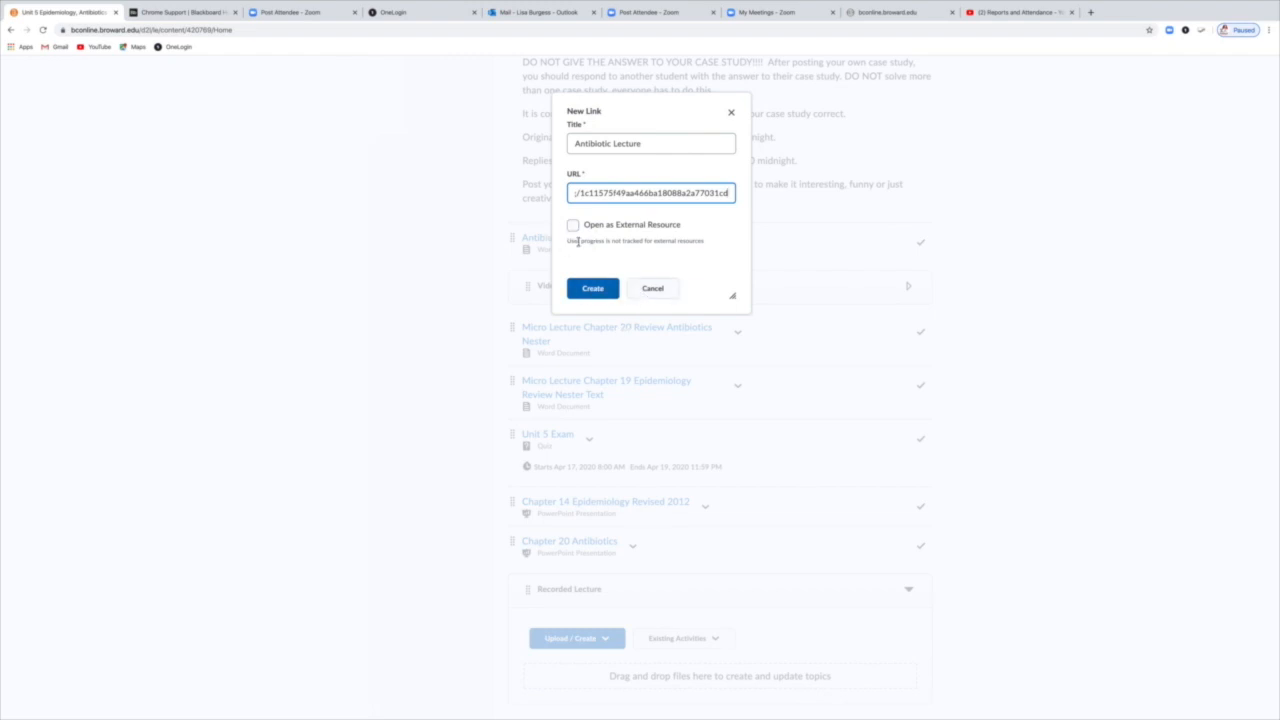
{"action": "left_click", "coordinate": [594, 292]}
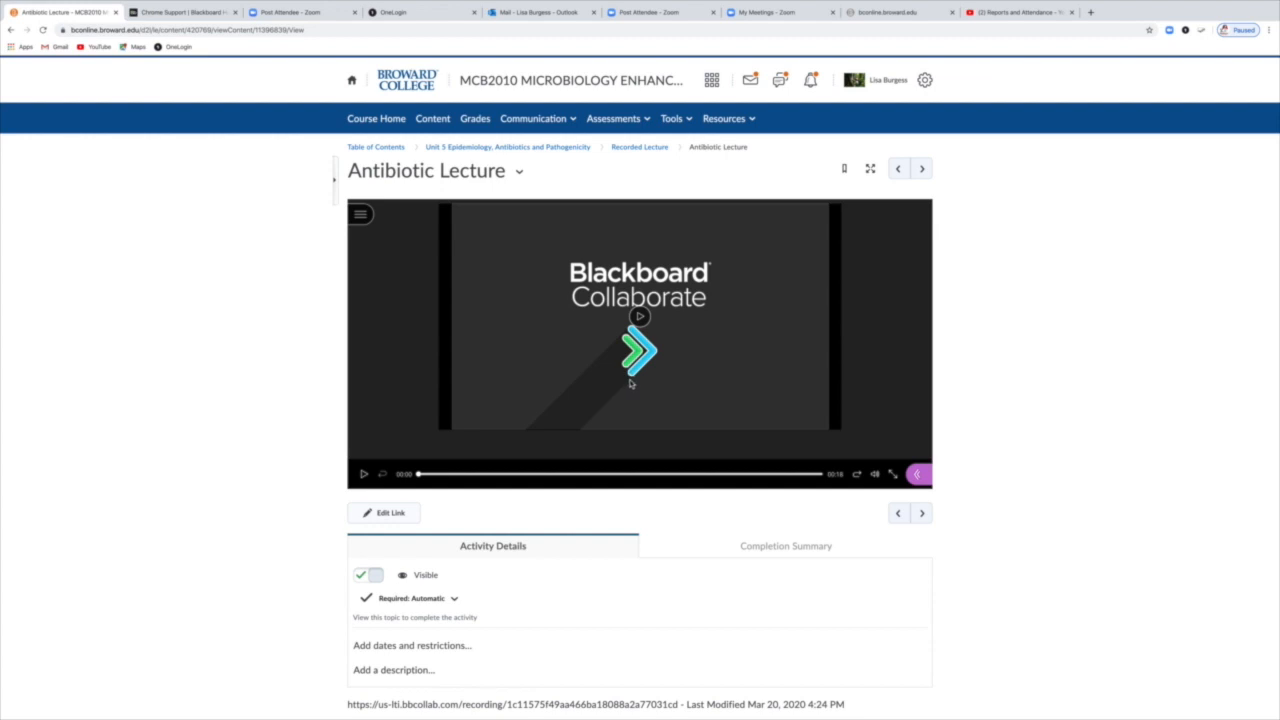
{"action": "left_click", "coordinate": [892, 474]}
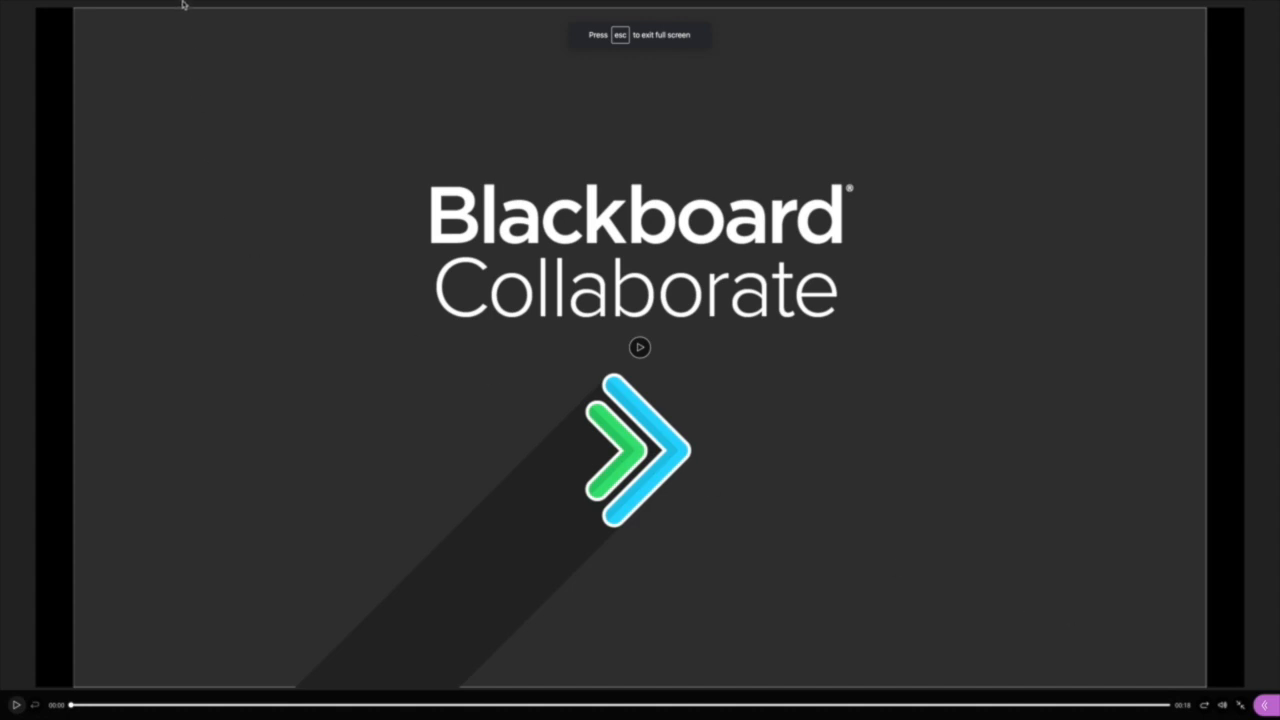
{"action": "key", "text": "Escape"}
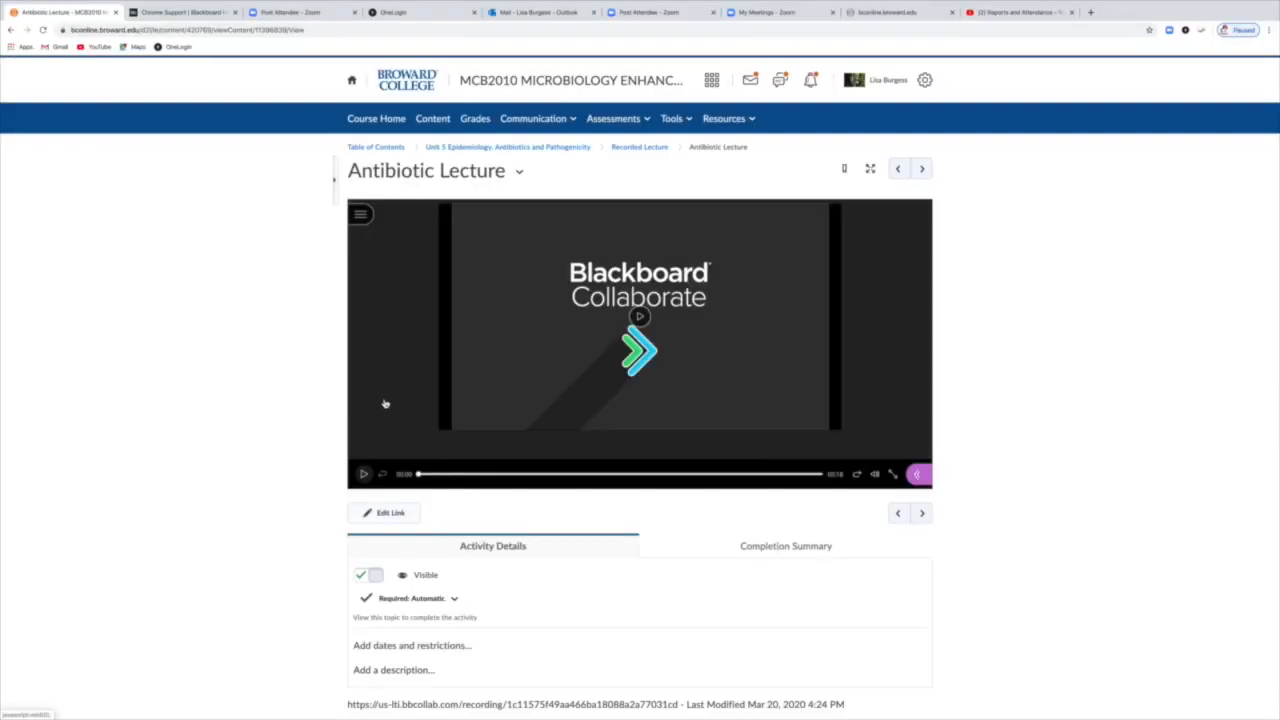